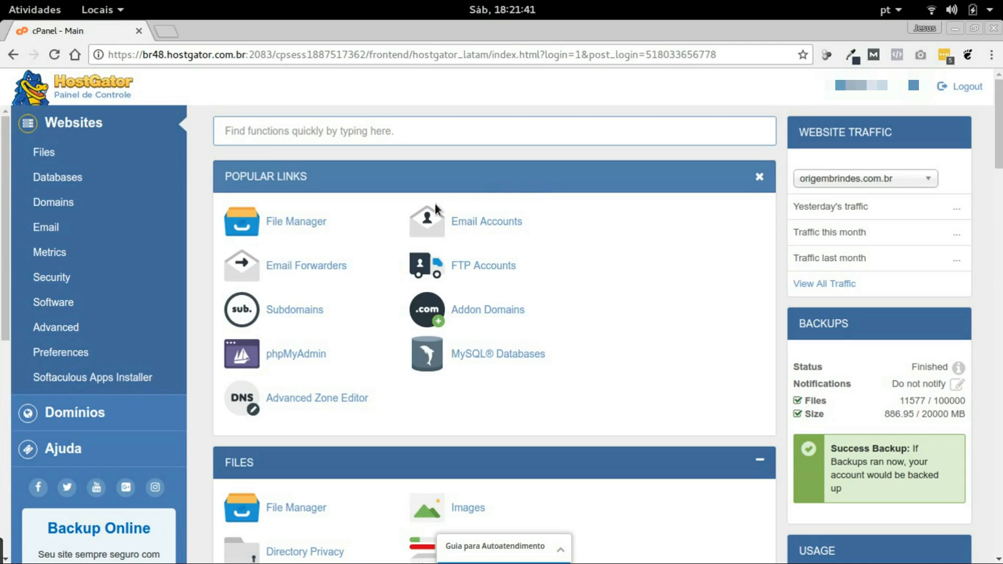
# Scroll the Popular Links and launch File Manager in a new browser tab
pyautogui.scroll(-3, 468, 241)
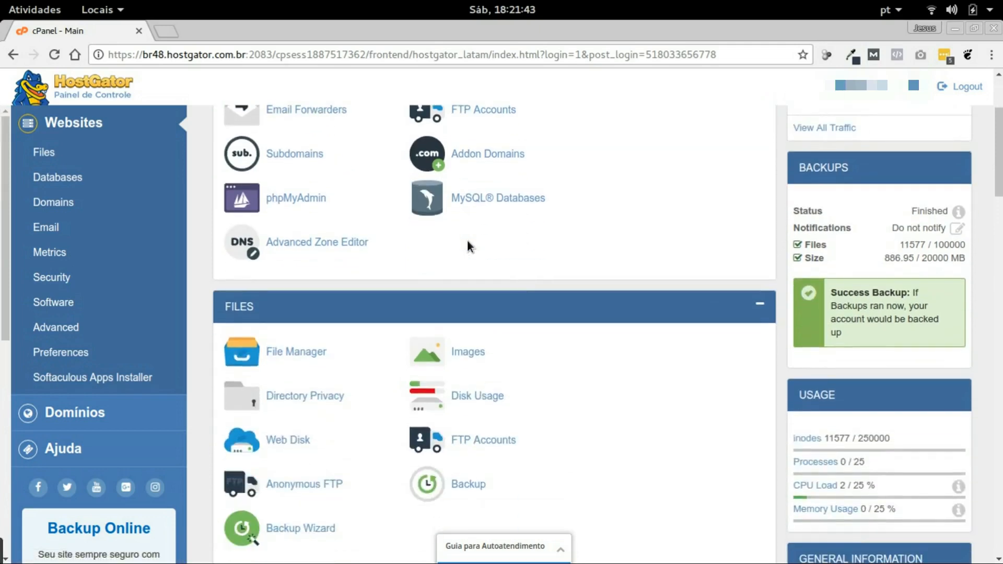
pyautogui.scroll(3, 467, 241)
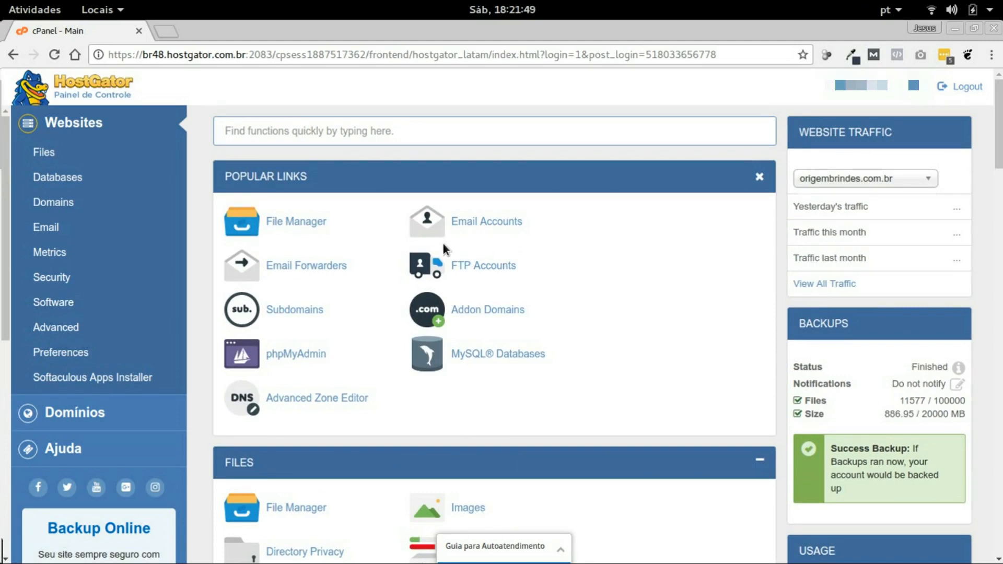
pyautogui.click(299, 220)
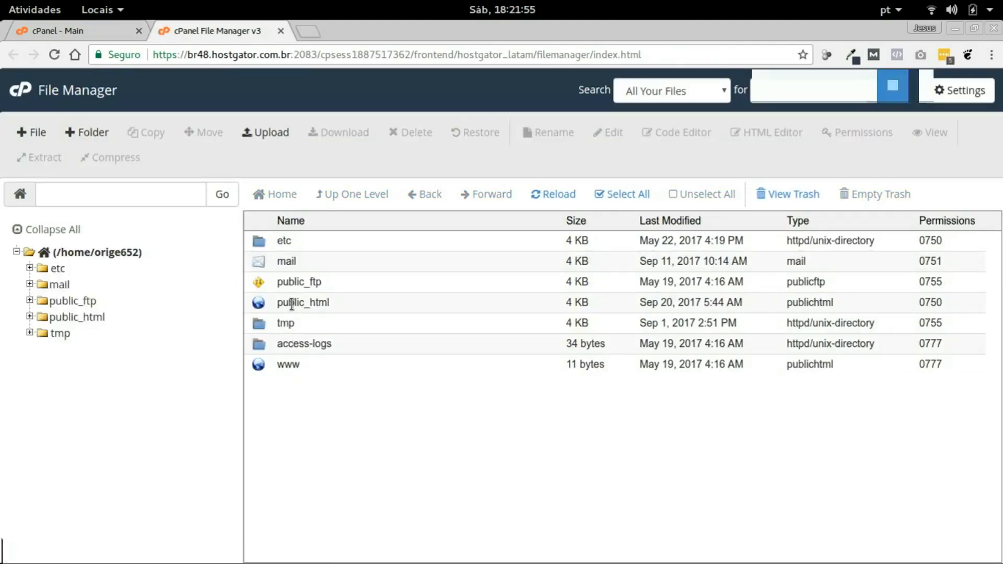
# Browse the WordPress files in public_html, return to the home directory and close File Manager
pyautogui.doubleClick(291, 304)
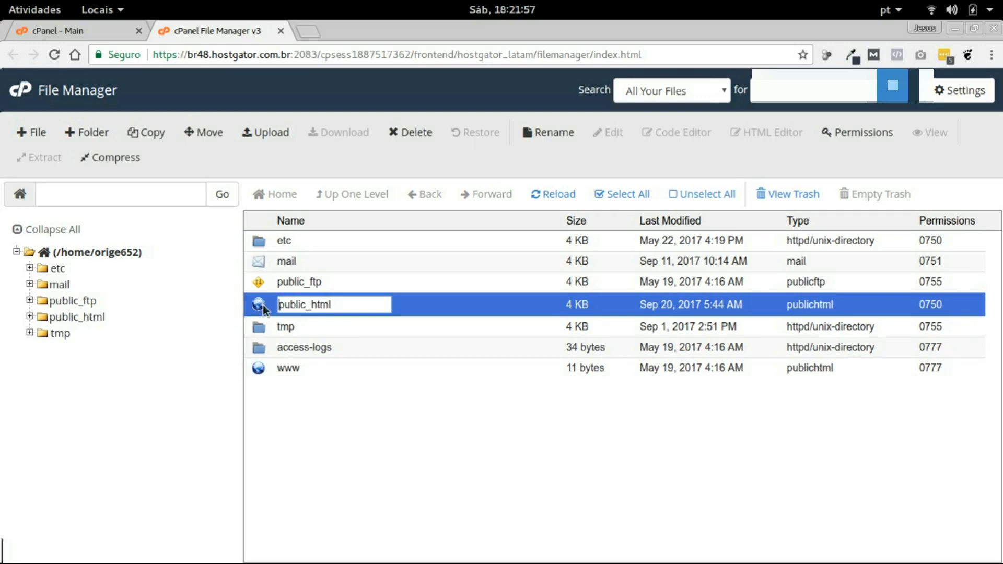
pyautogui.doubleClick(262, 305)
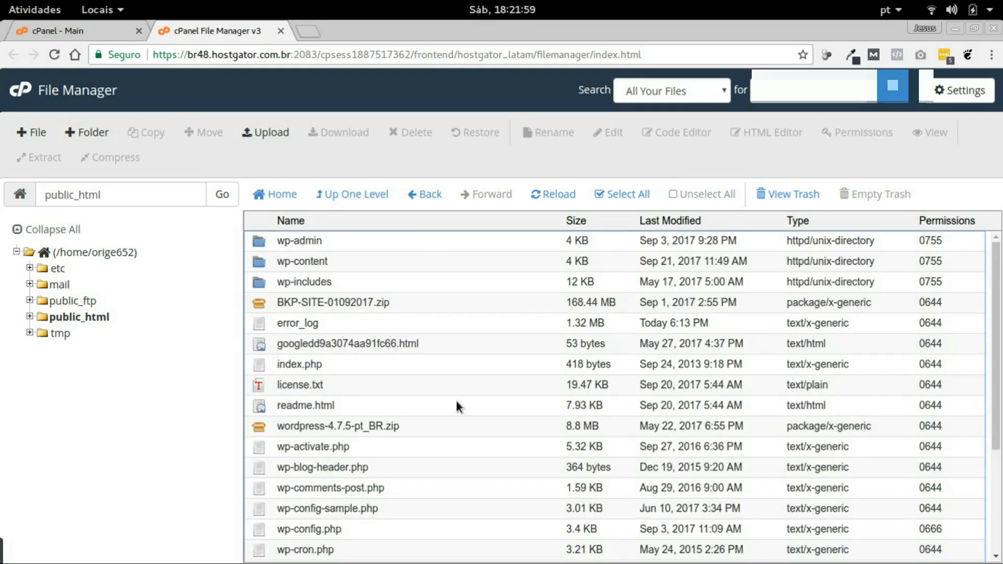
pyautogui.scroll(-3, 325, 298)
pyautogui.scroll(3, 355, 321)
pyautogui.click(281, 194)
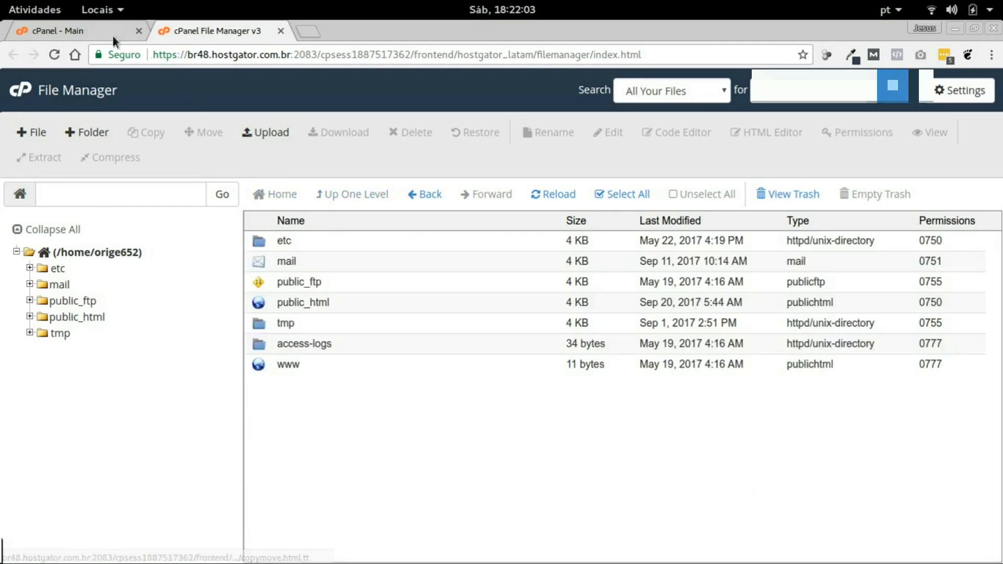
pyautogui.click(281, 31)
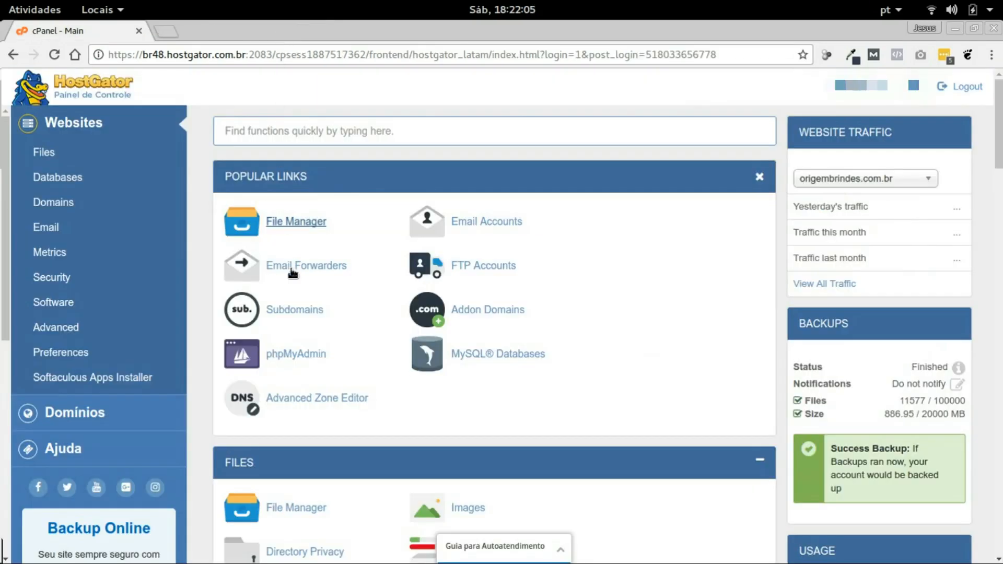
# Create subdomain 'teste' with document root public_html/teste on the Subdomains page
pyautogui.click(295, 313)
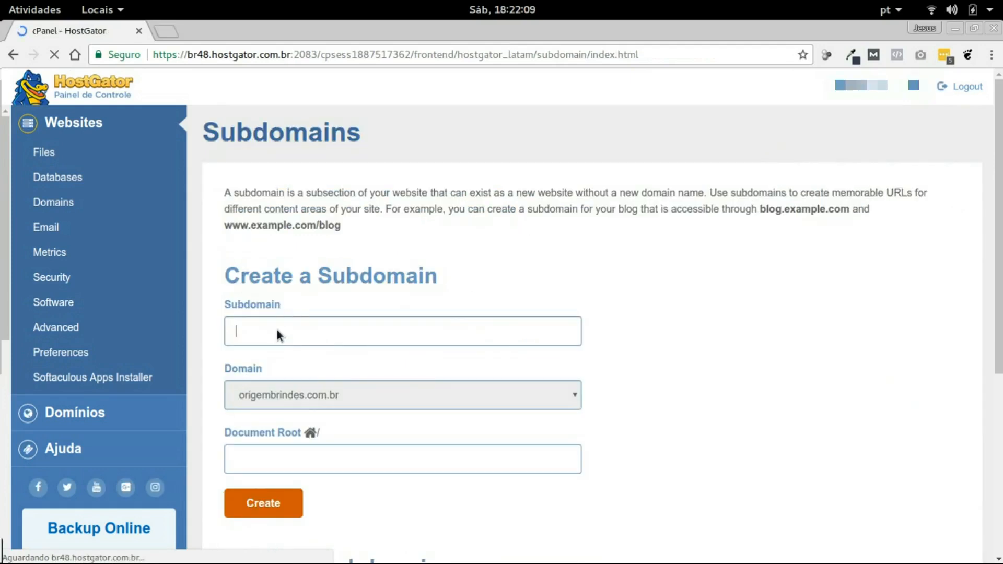
pyautogui.write('teste')
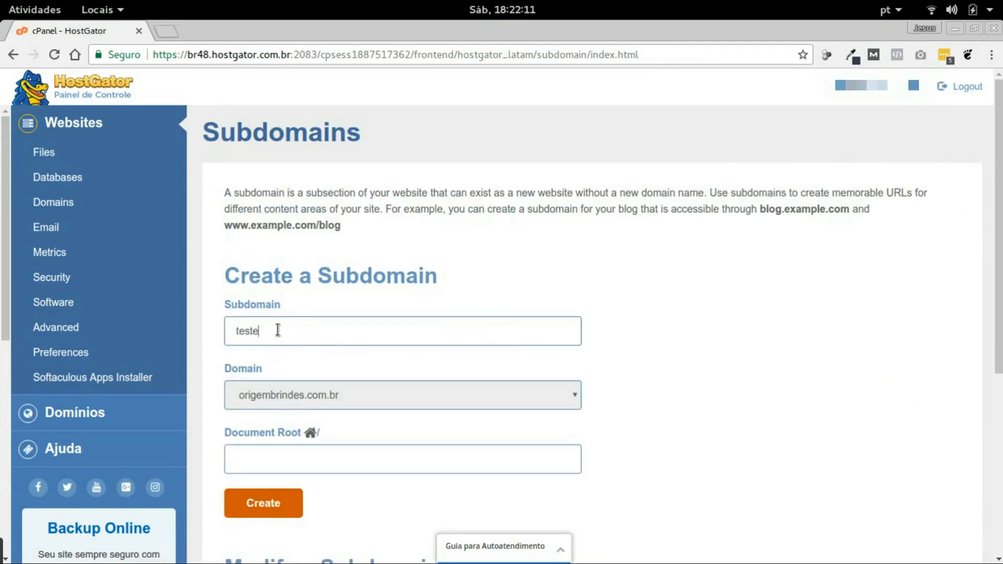
pyautogui.click(283, 470)
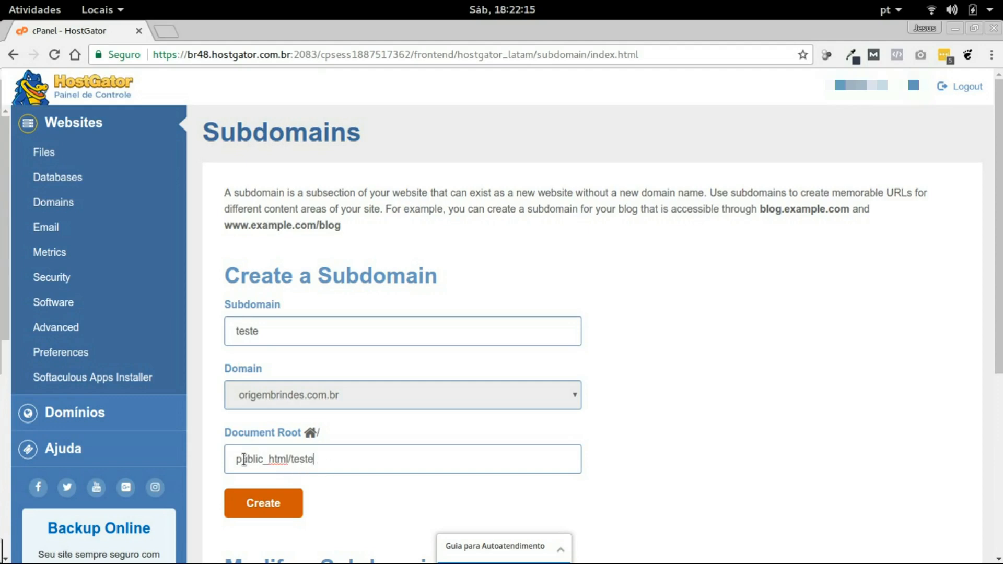
pyautogui.moveTo(323, 459); pyautogui.dragTo(235, 462)
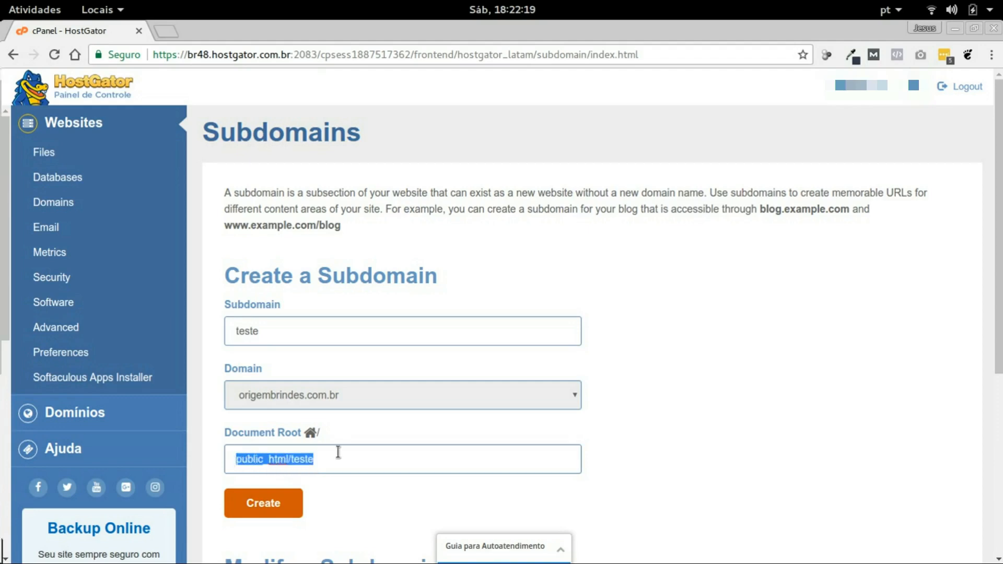
pyautogui.press('Home')
pyautogui.scroll(-4, 321, 434)
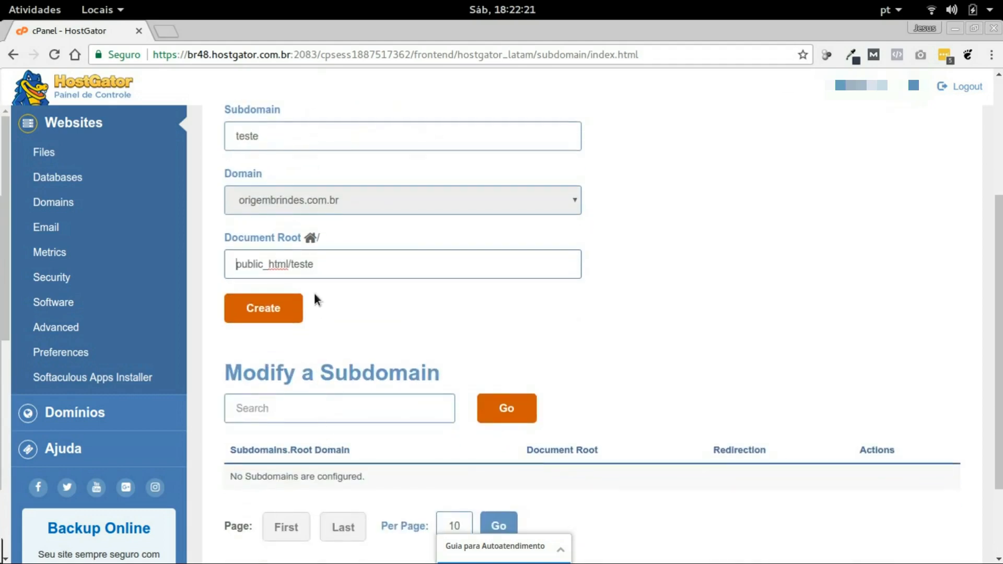
pyautogui.click(274, 305)
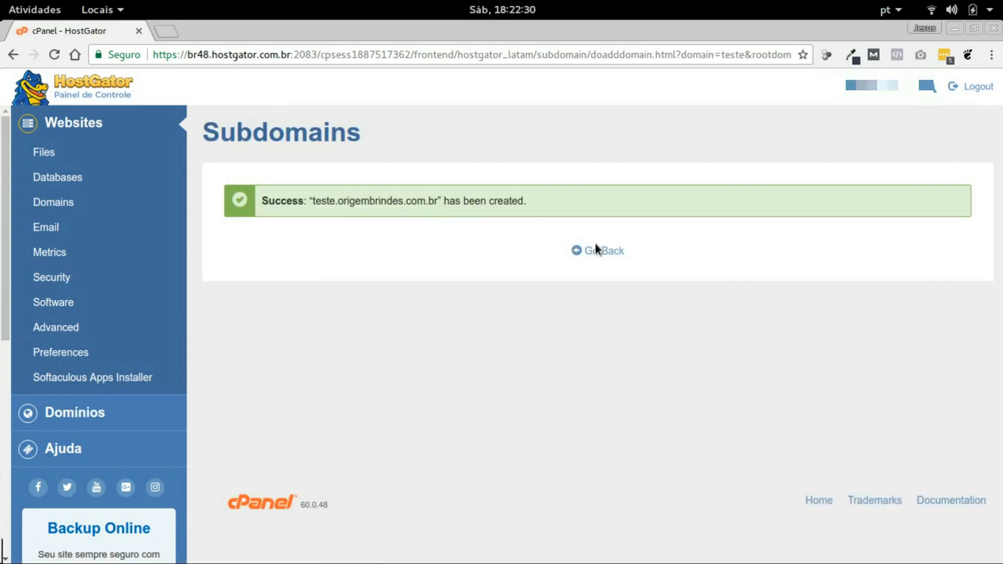
pyautogui.click(597, 252)
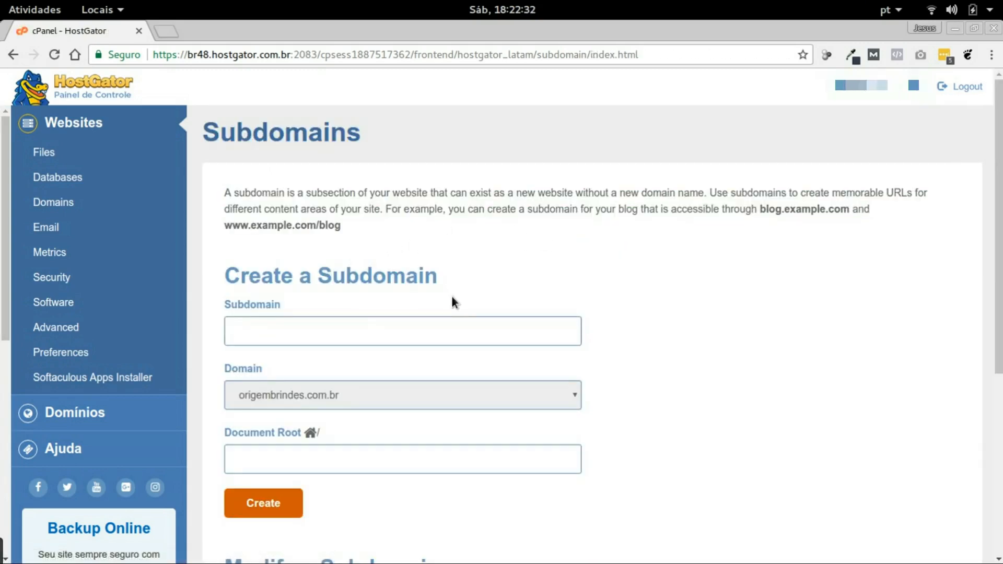
# Scroll the subdomain list to confirm teste.origembrindes.com.br is listed
pyautogui.scroll(-6, 451, 299)
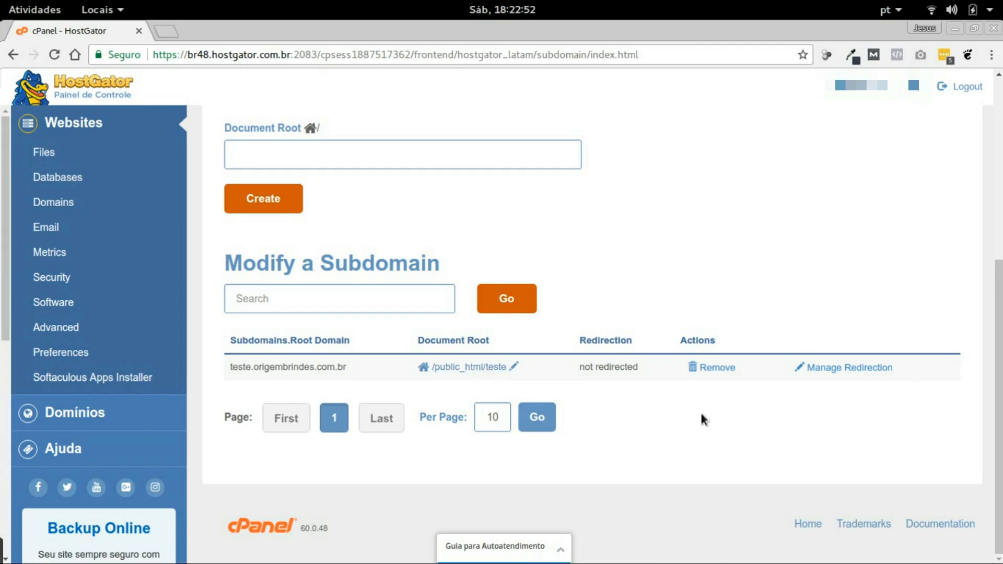
pyautogui.scroll(6, 472, 315)
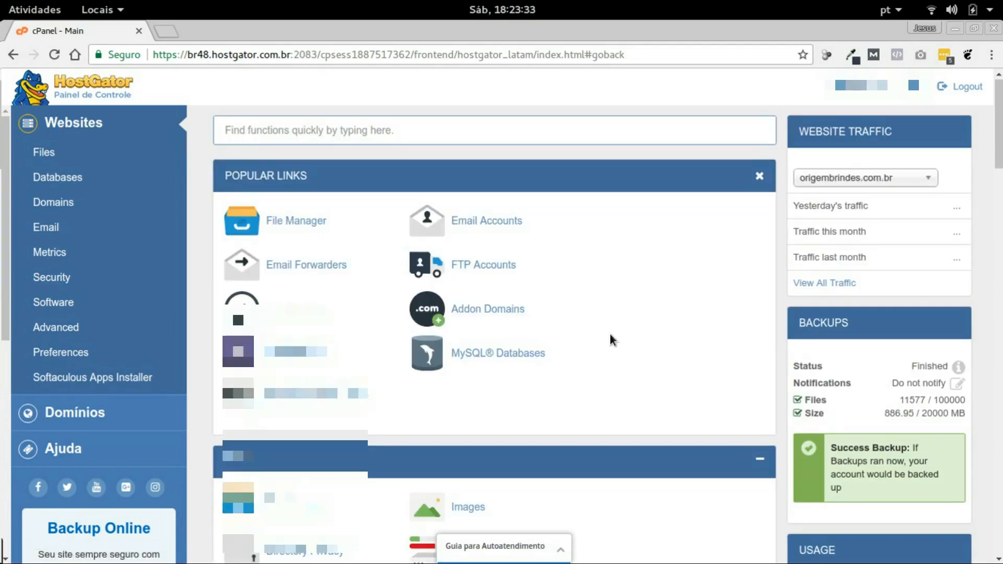
# Create a MySQL database named 'wordpressdpress' and go back to MySQL Databases
pyautogui.scroll(-3, 616, 340)
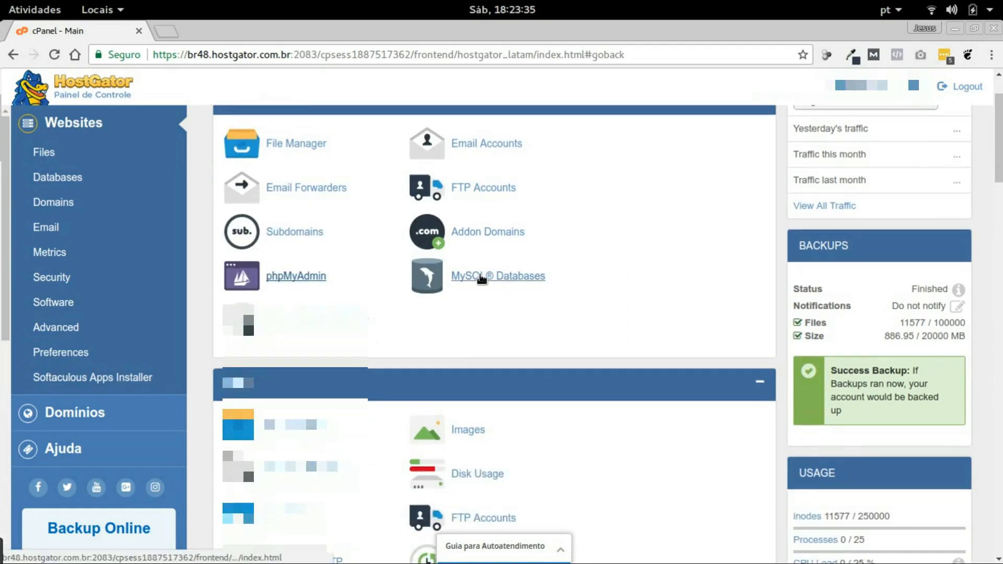
pyautogui.click(497, 278)
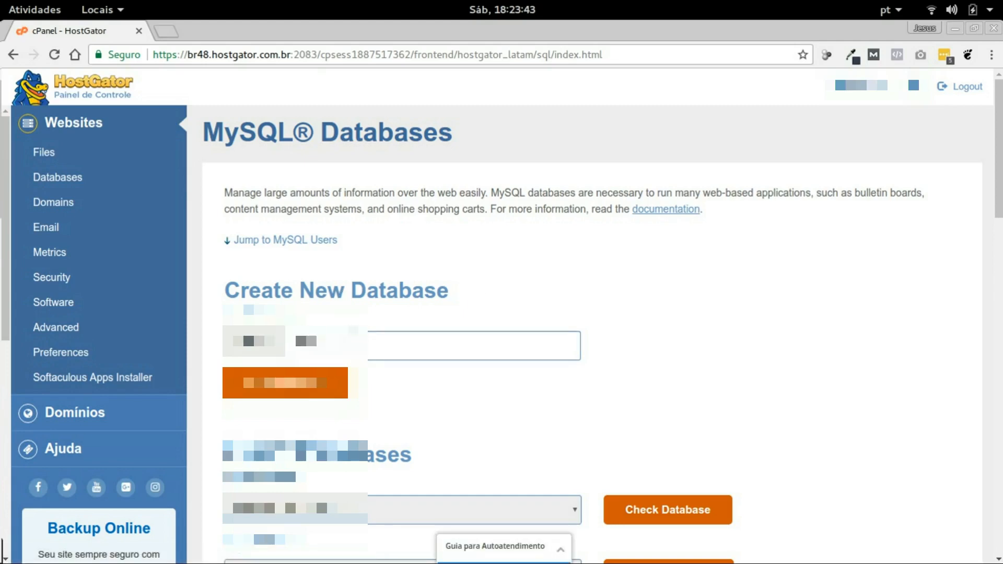
pyautogui.write('wordpressdpress')
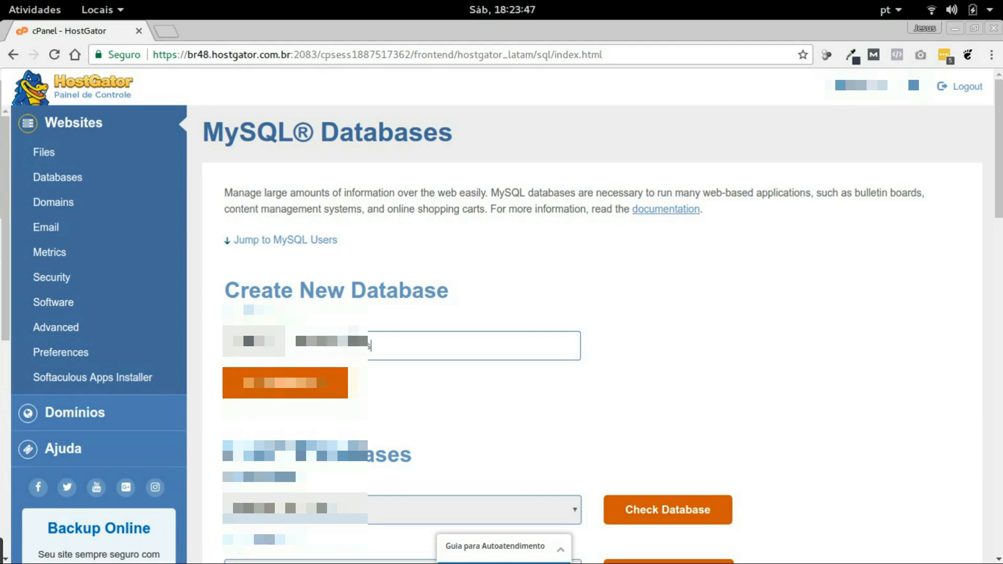
pyautogui.click(278, 386)
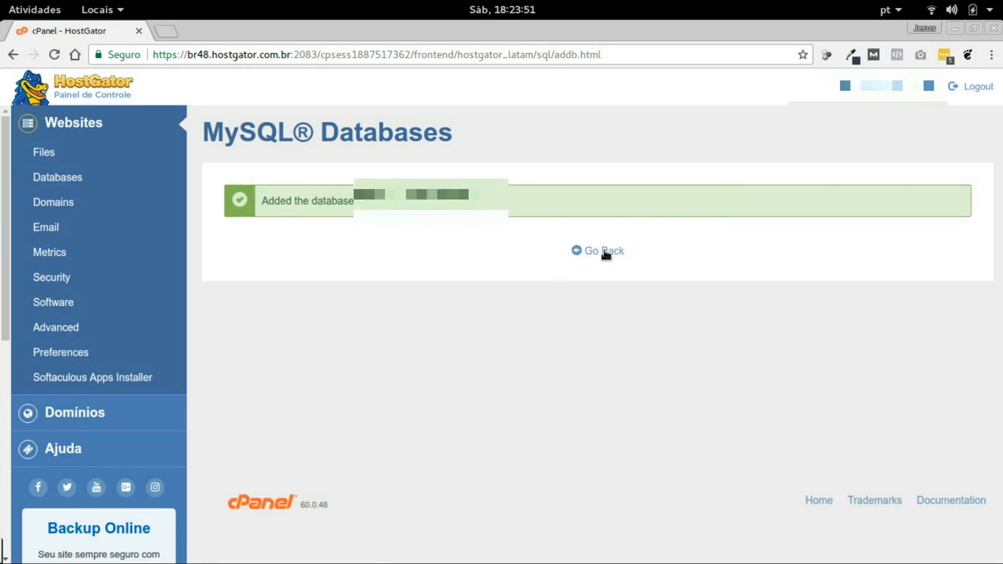
pyautogui.click(604, 251)
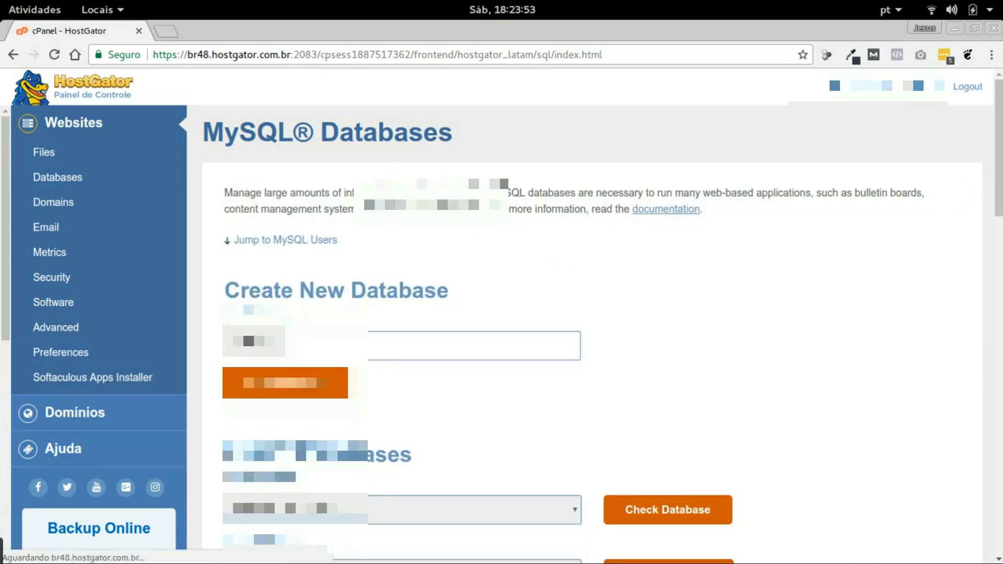
pyautogui.scroll(-5, 530, 328)
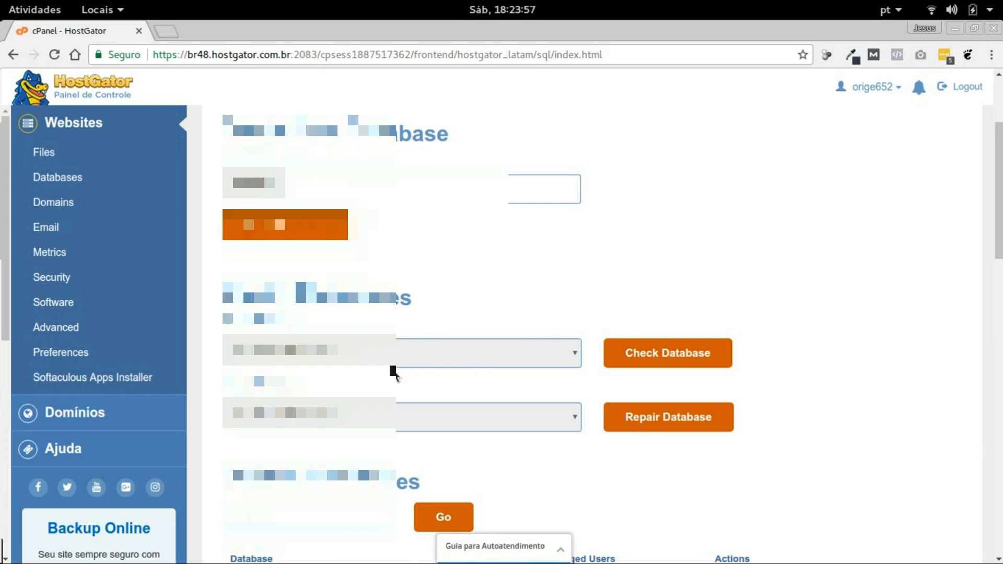
pyautogui.scroll(-5, 397, 369)
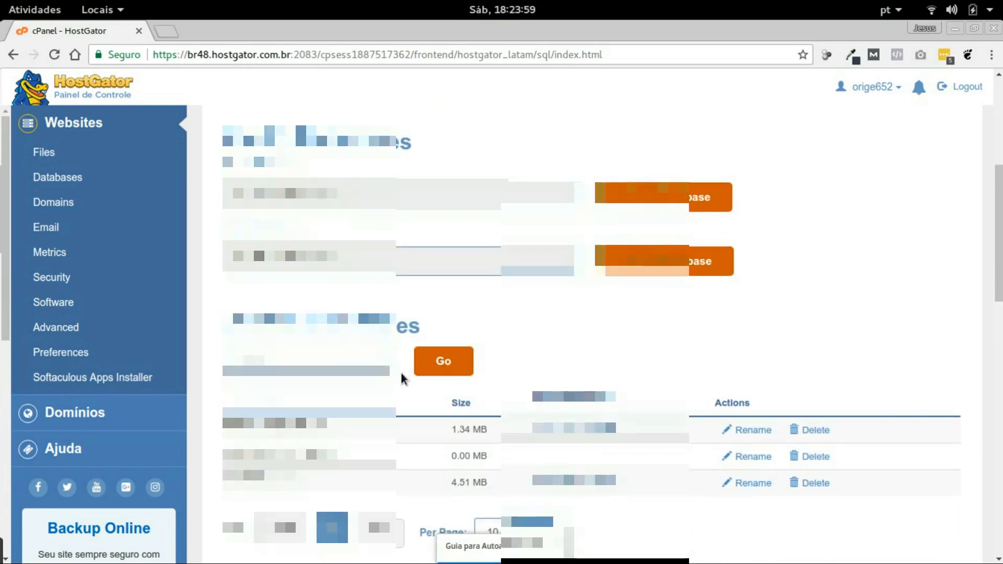
pyautogui.scroll(-3, 404, 366)
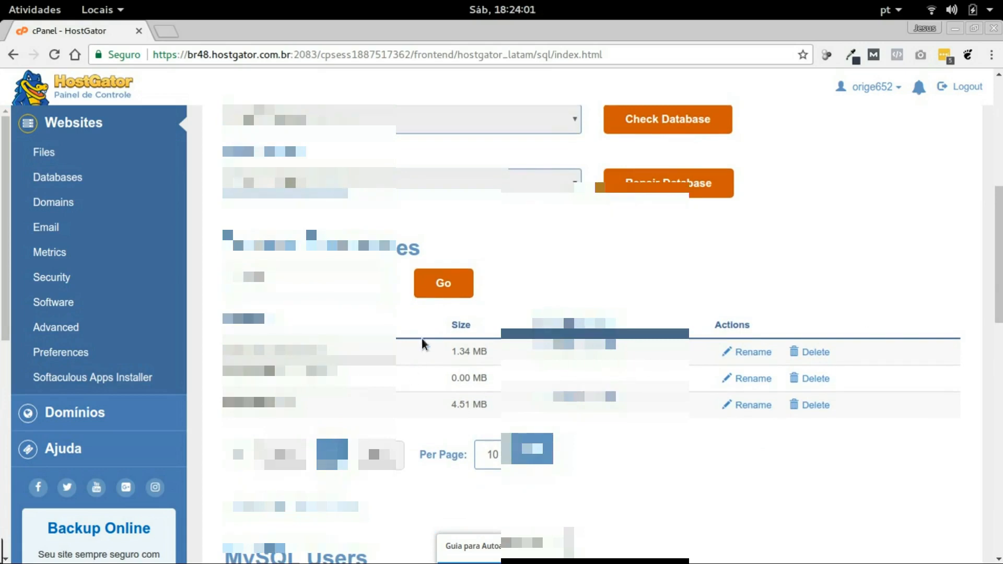
pyautogui.scroll(5, 421, 334)
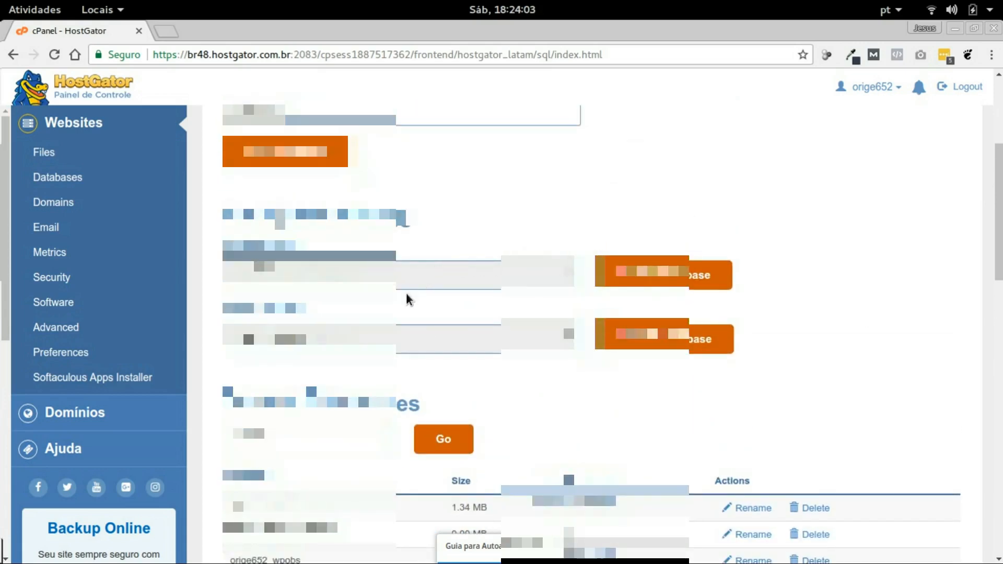
pyautogui.click(471, 272)
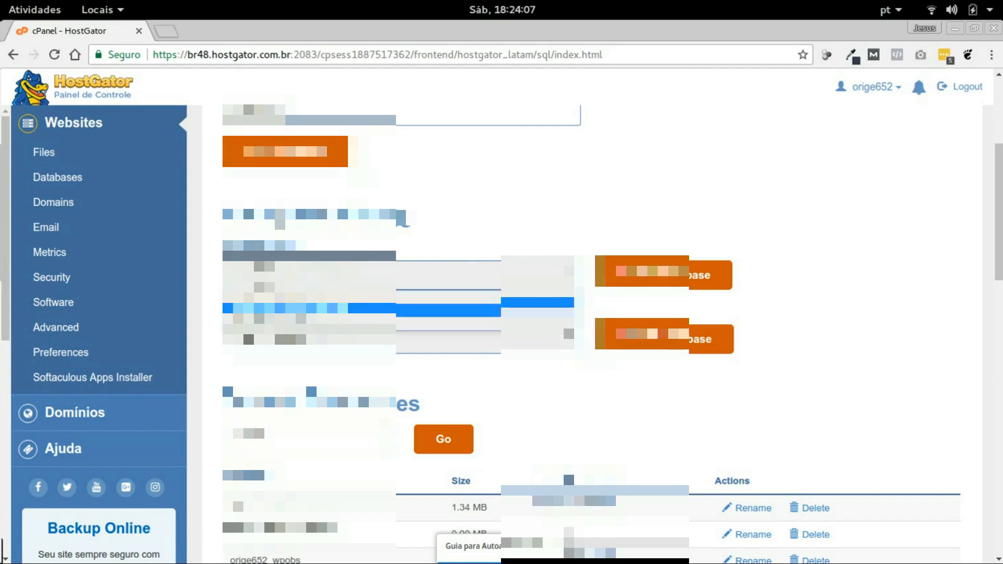
pyautogui.click(579, 396)
pyautogui.scroll(-10, 528, 375)
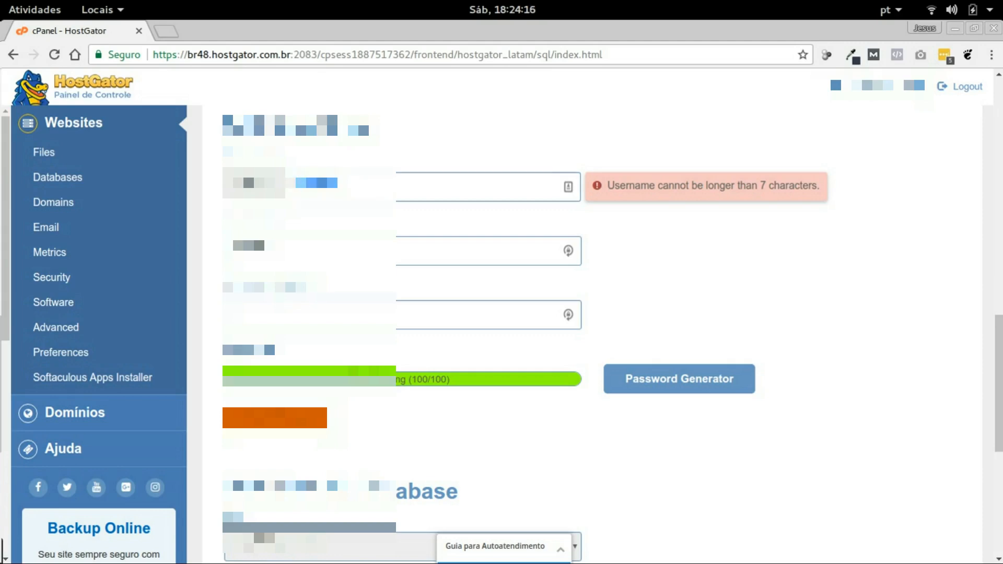
# Create the database user with a 7-character username and a confirmed password
pyautogui.press('BackSpace')
pyautogui.press('Tab')
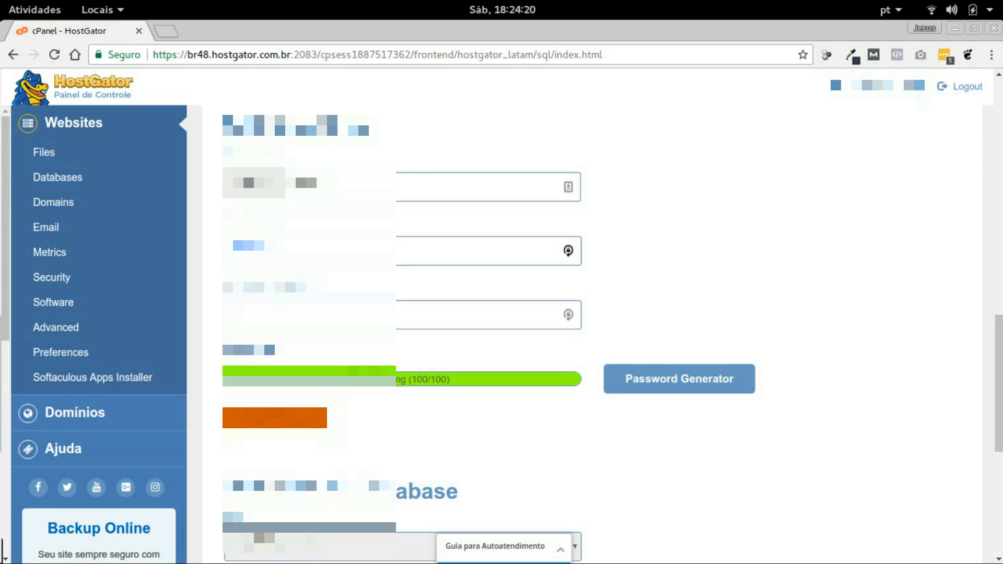
pyautogui.write('••')
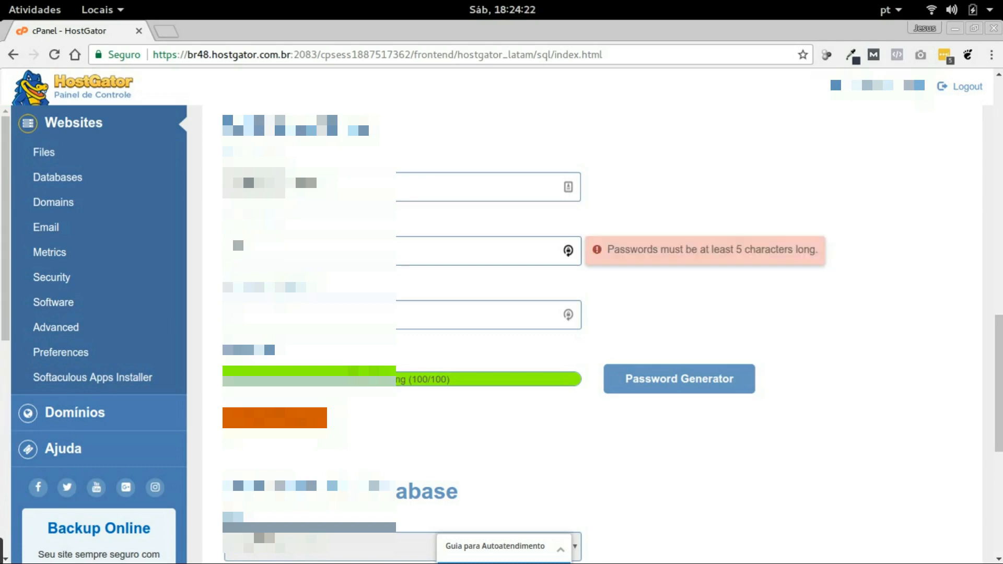
pyautogui.write('•••')
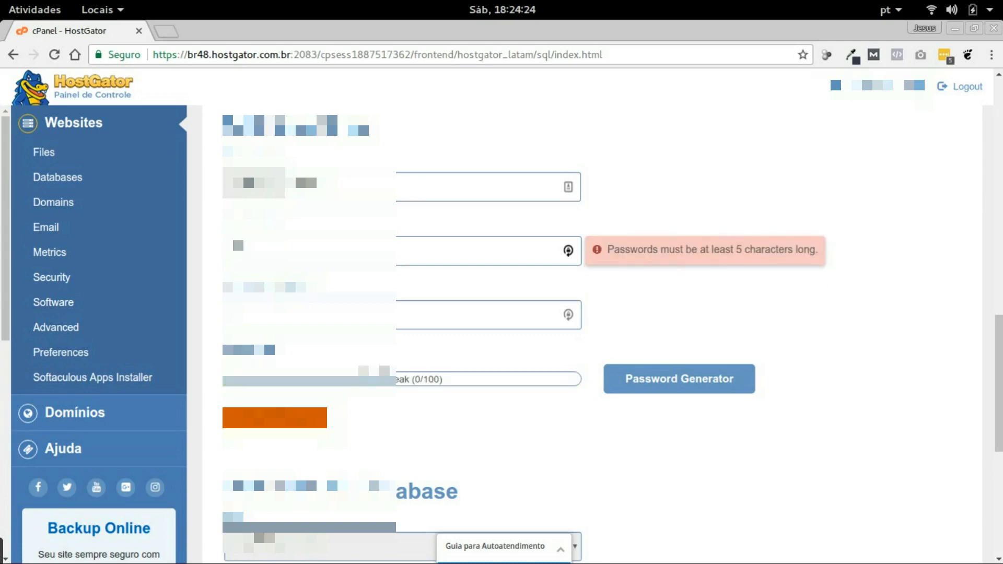
pyautogui.write('•')
pyautogui.press('Tab')
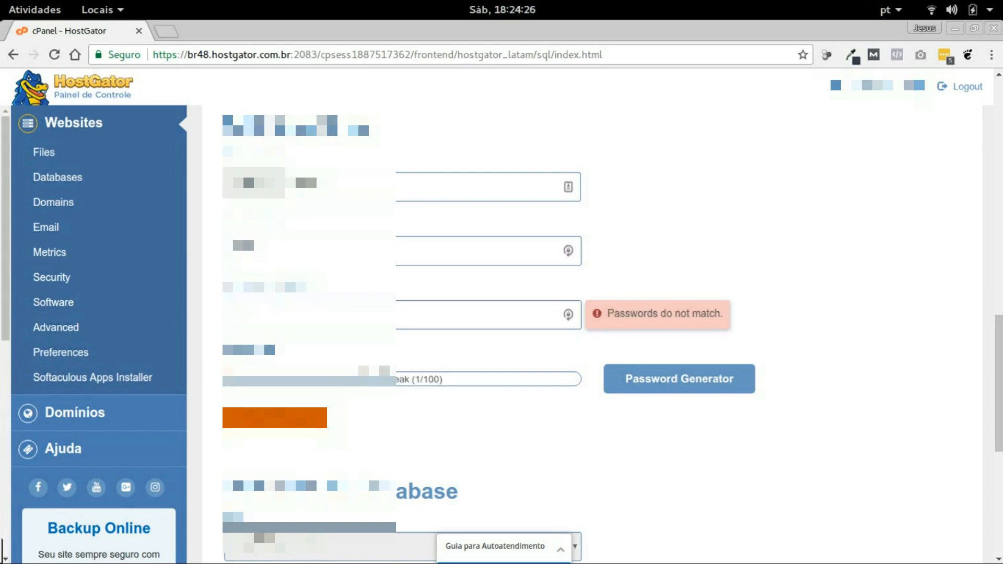
pyautogui.write('•')
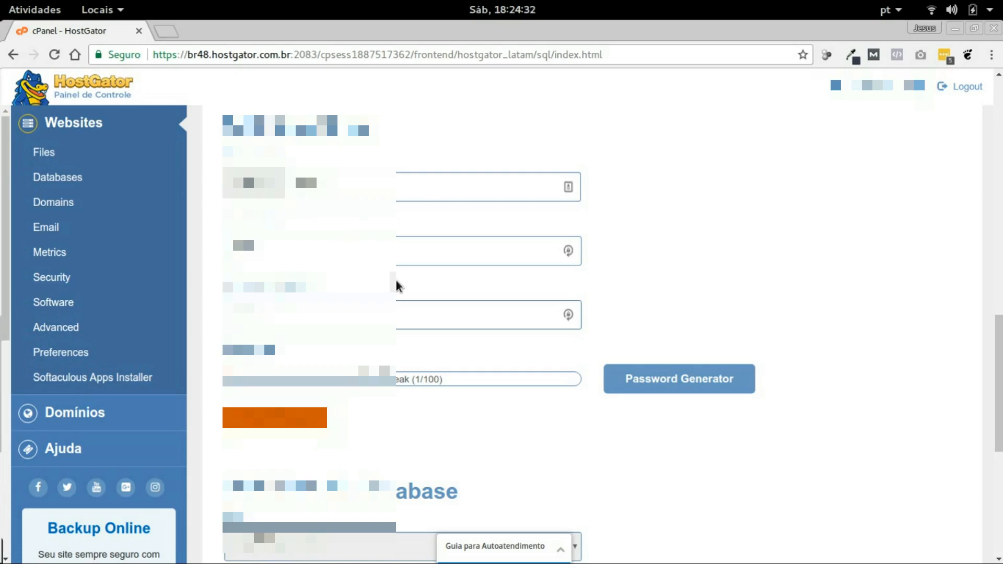
pyautogui.scroll(-4, 395, 285)
pyautogui.scroll(3, 395, 313)
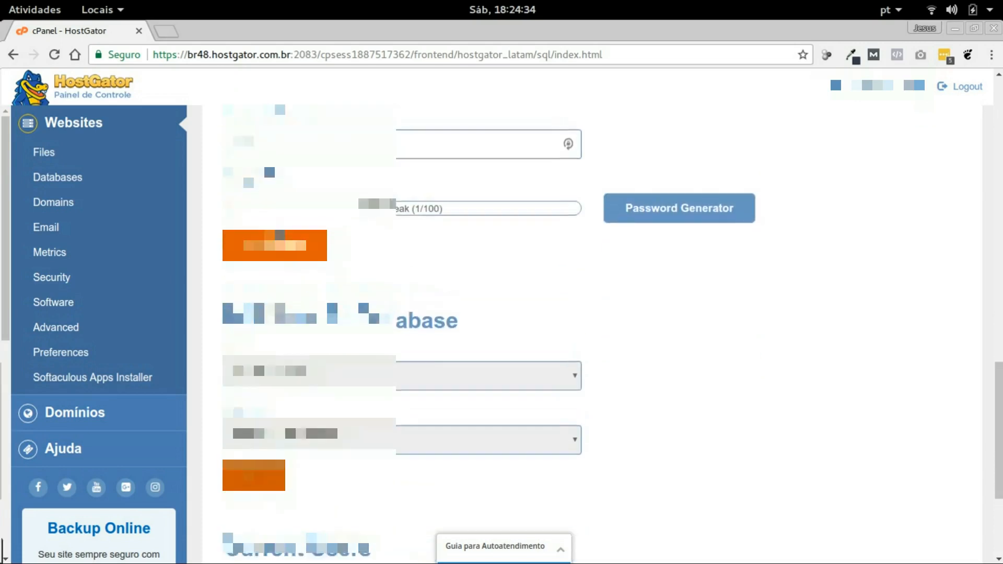
pyautogui.click(274, 381)
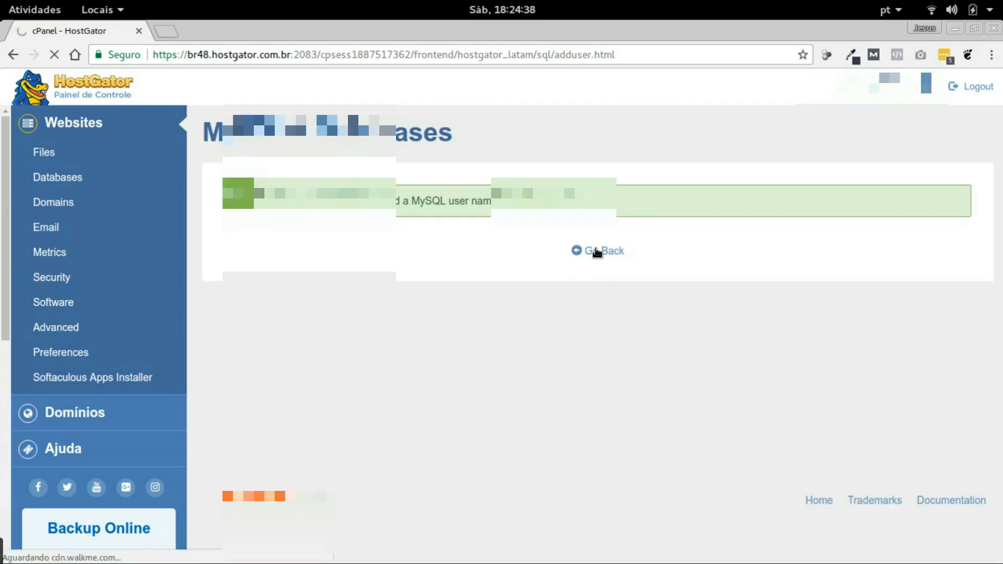
pyautogui.click(597, 253)
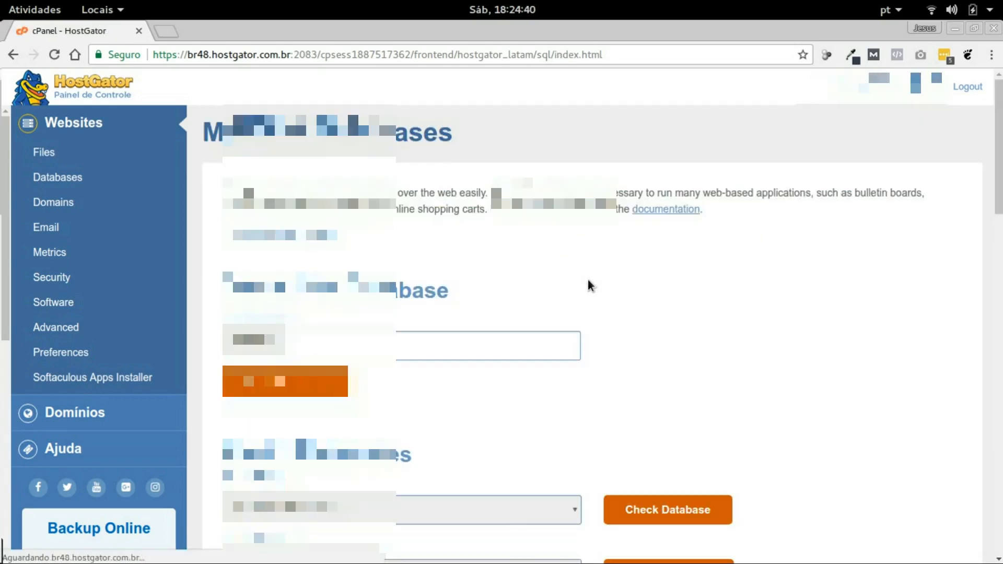
pyautogui.scroll(-3, 360, 369)
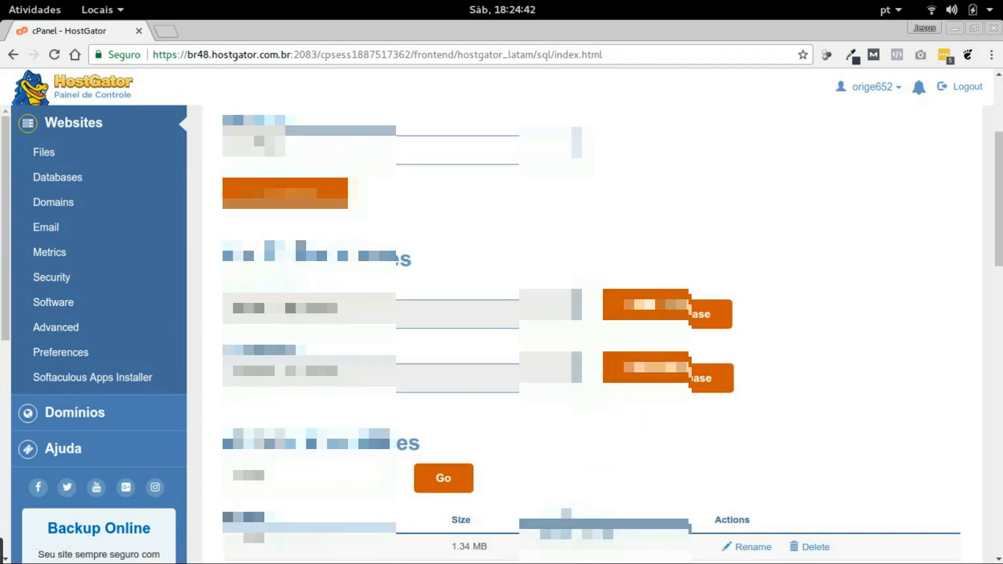
pyautogui.click(320, 308)
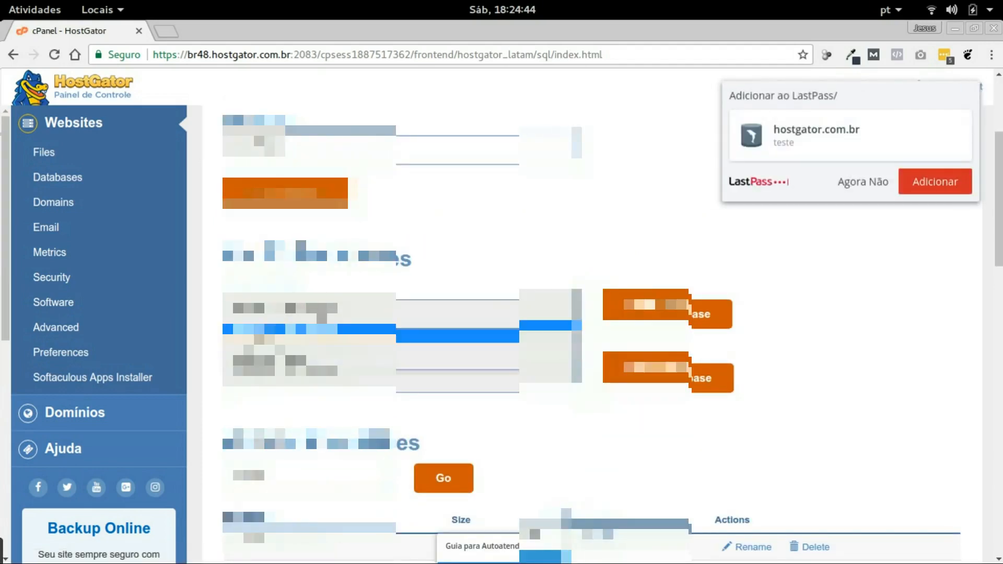
pyautogui.click(331, 340)
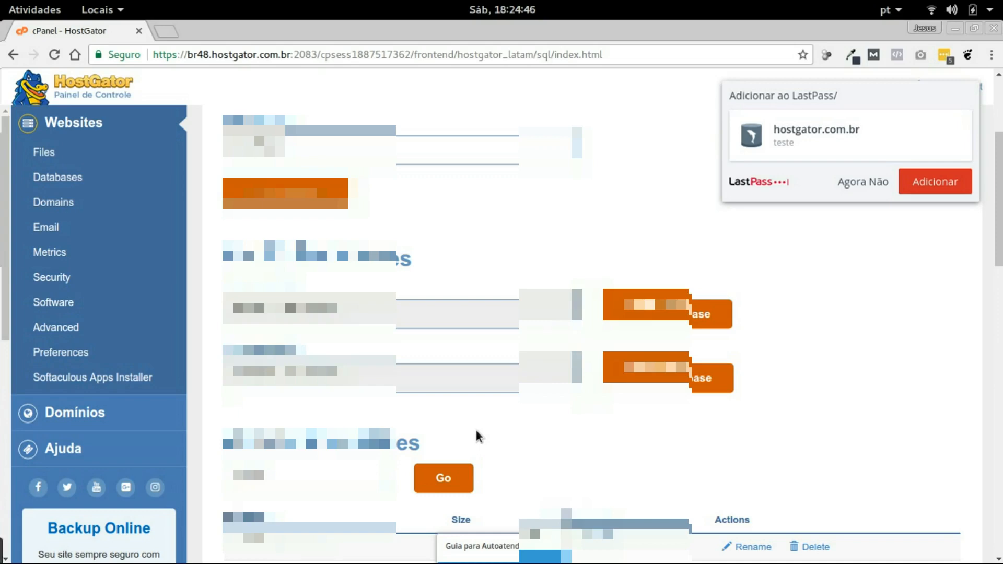
pyautogui.scroll(-4, 475, 430)
pyautogui.scroll(-12, 476, 430)
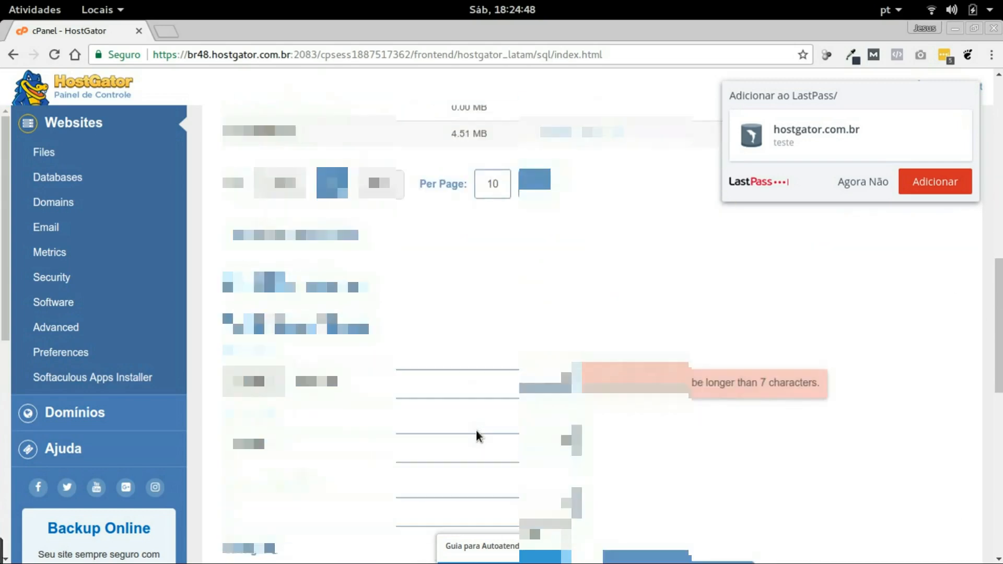
pyautogui.scroll(-1, 475, 431)
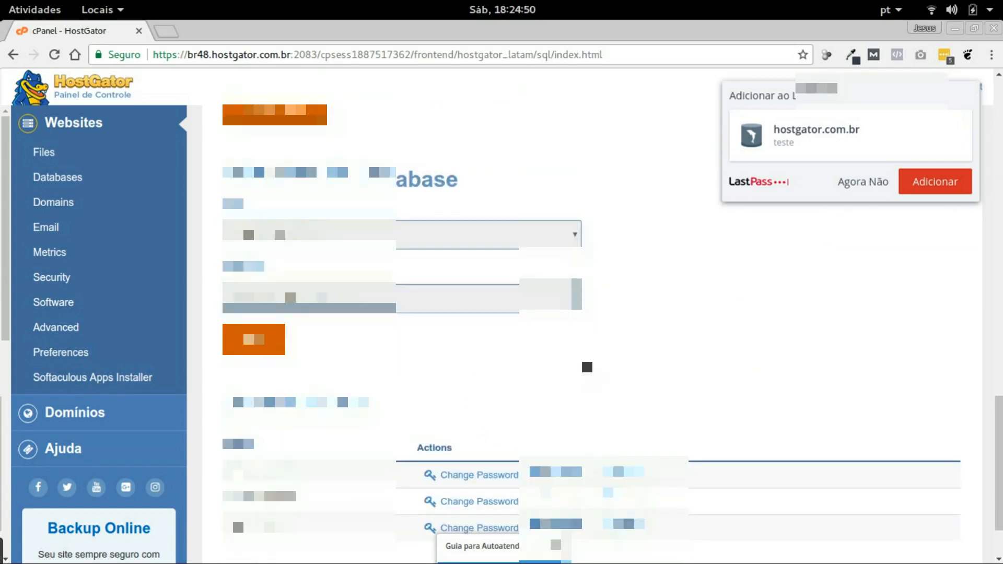
# Add the new user to the new database with ALL PRIVILEGES and save the changes
pyautogui.scroll(2, 453, 247)
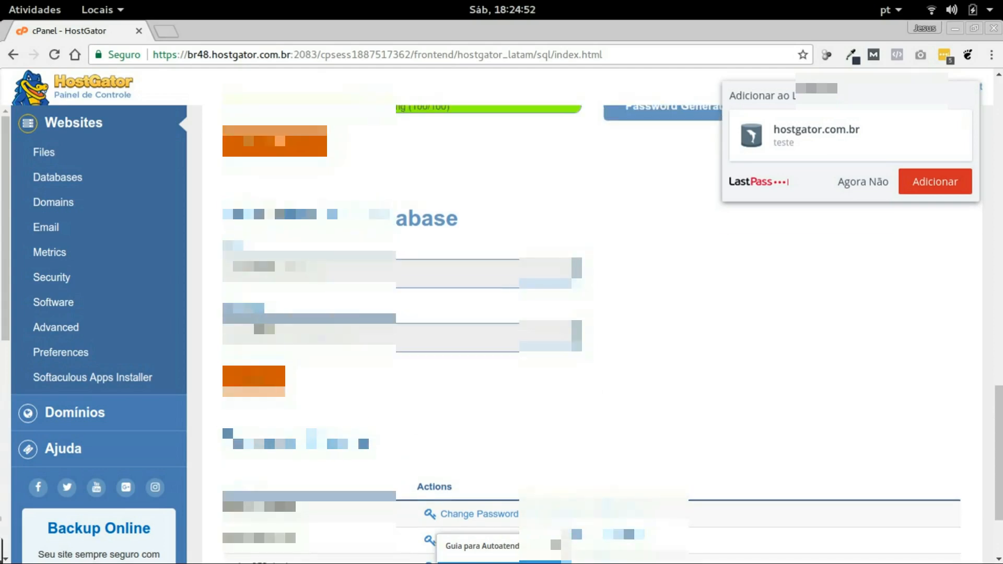
pyautogui.click(340, 268)
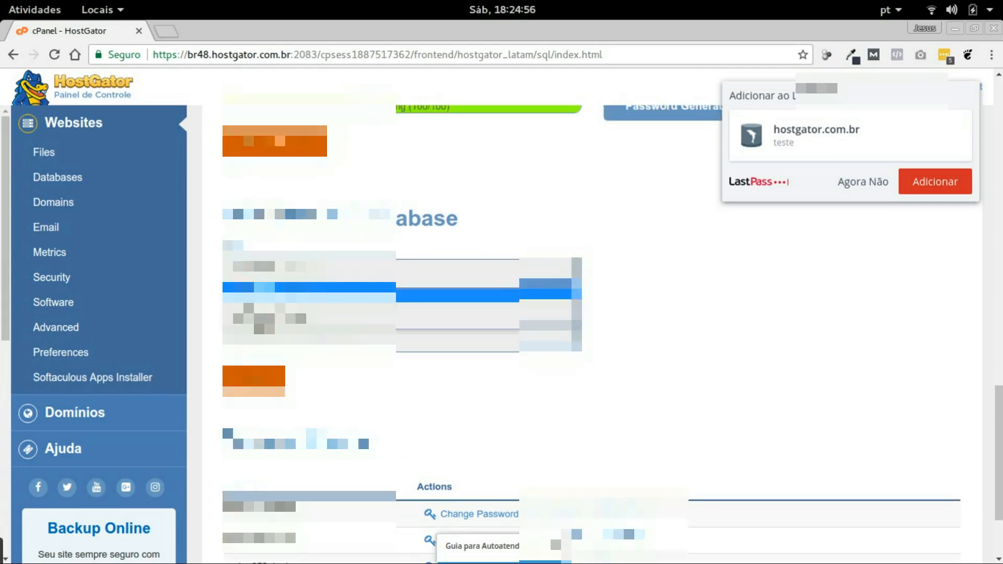
pyautogui.click(279, 319)
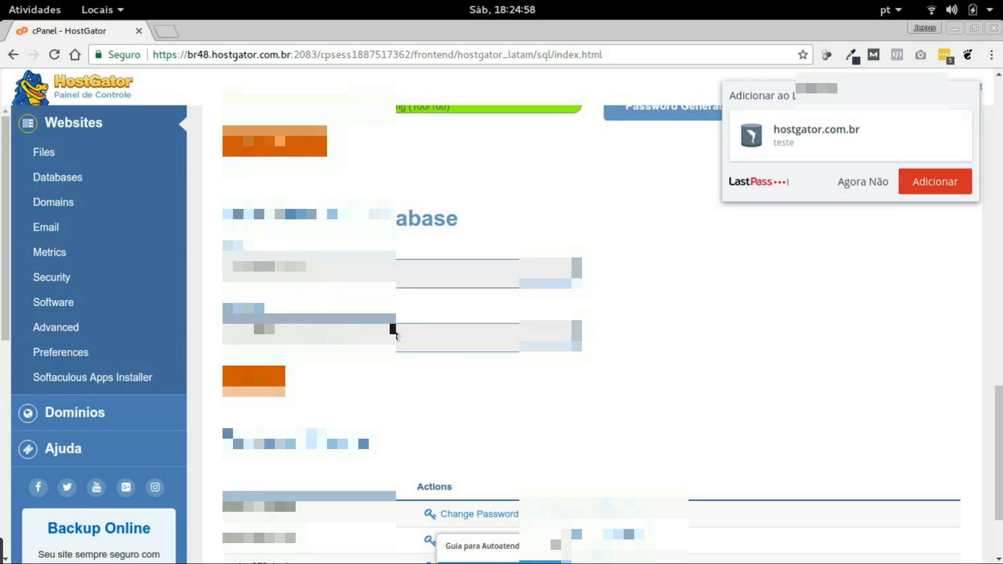
pyautogui.click(393, 330)
pyautogui.click(308, 367)
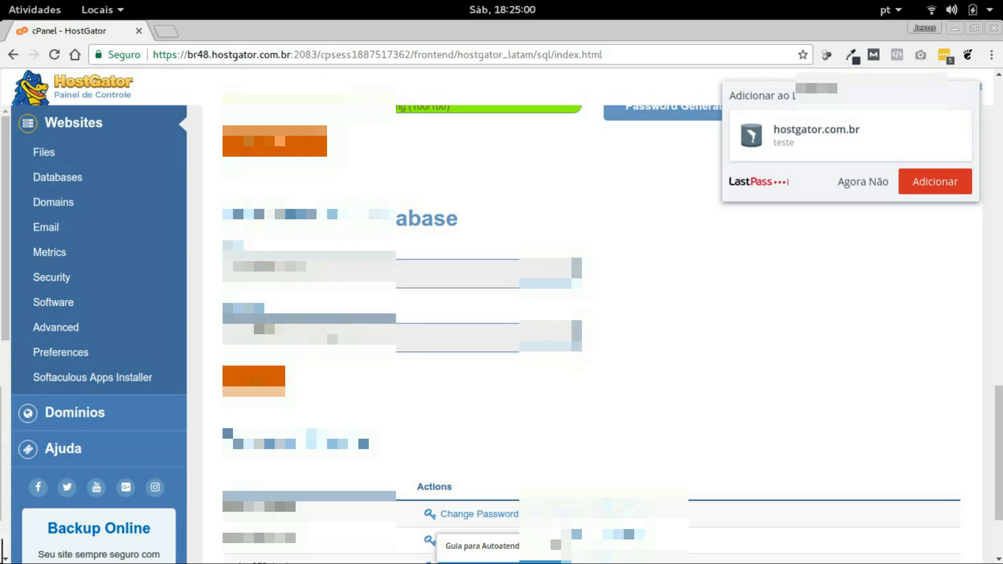
pyautogui.click(267, 380)
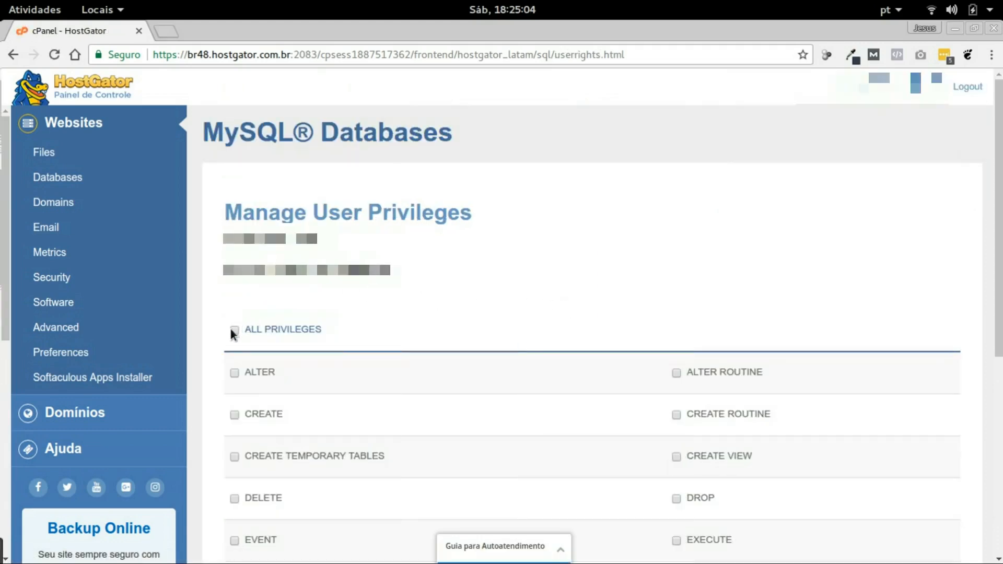
pyautogui.click(233, 331)
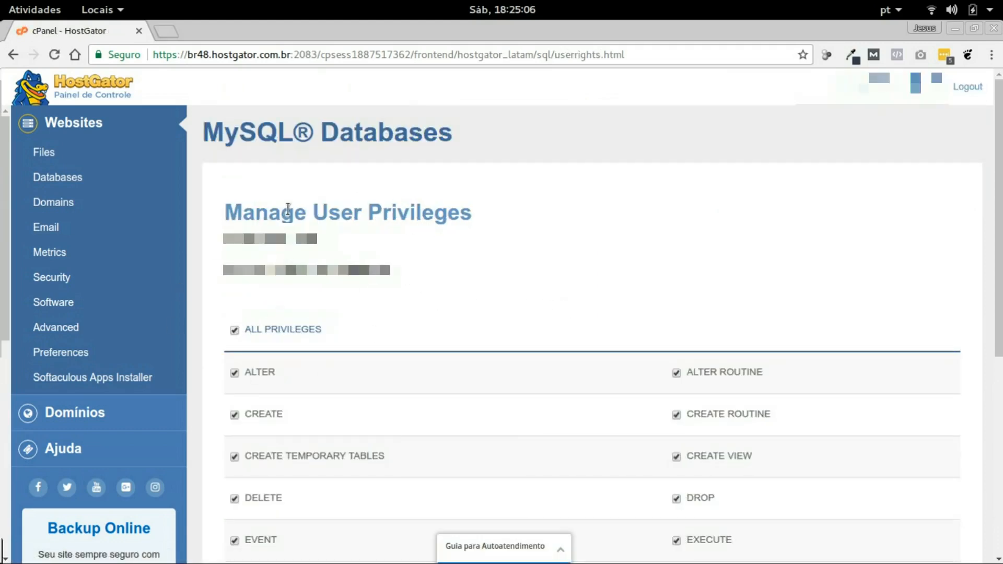
pyautogui.scroll(-7, 425, 224)
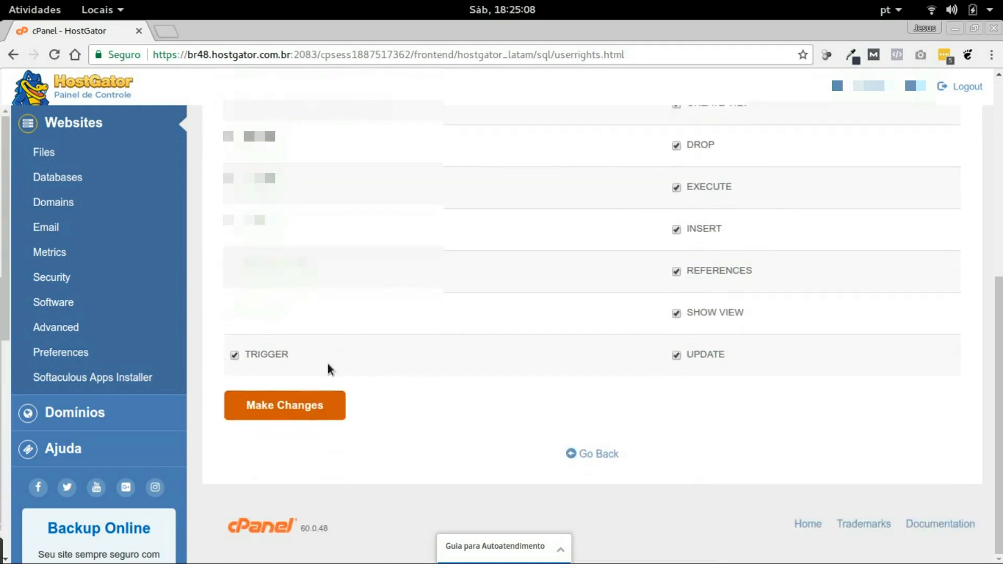
pyautogui.click(303, 404)
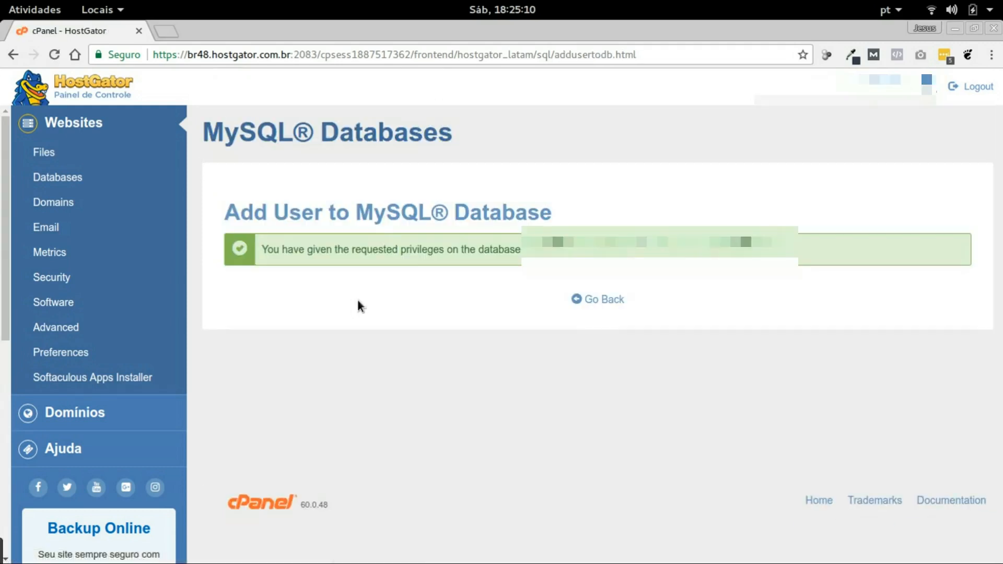
pyautogui.click(610, 299)
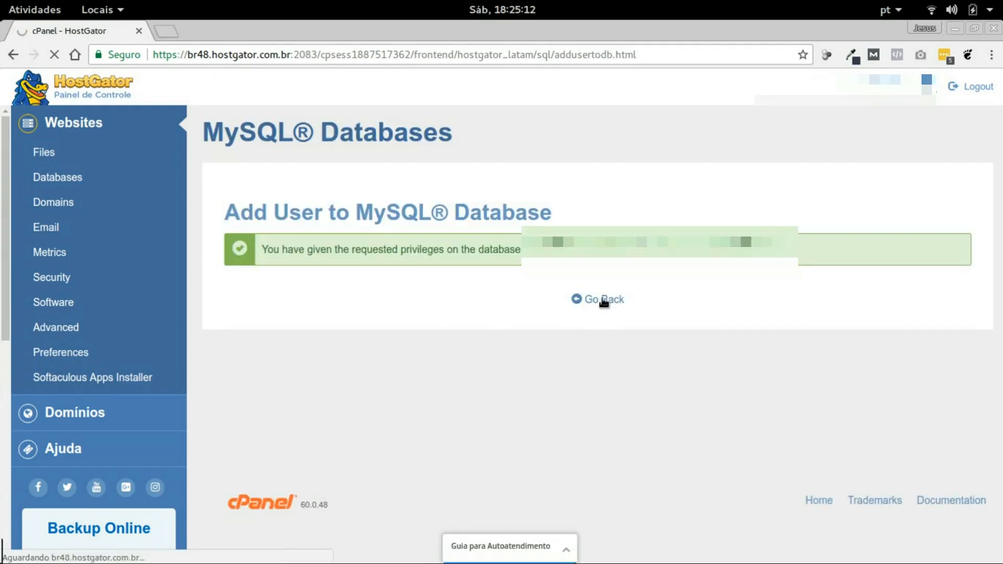
# Scroll over the MySQL Databases page, then return to the cPanel home via Websites
pyautogui.scroll(-4, 384, 318)
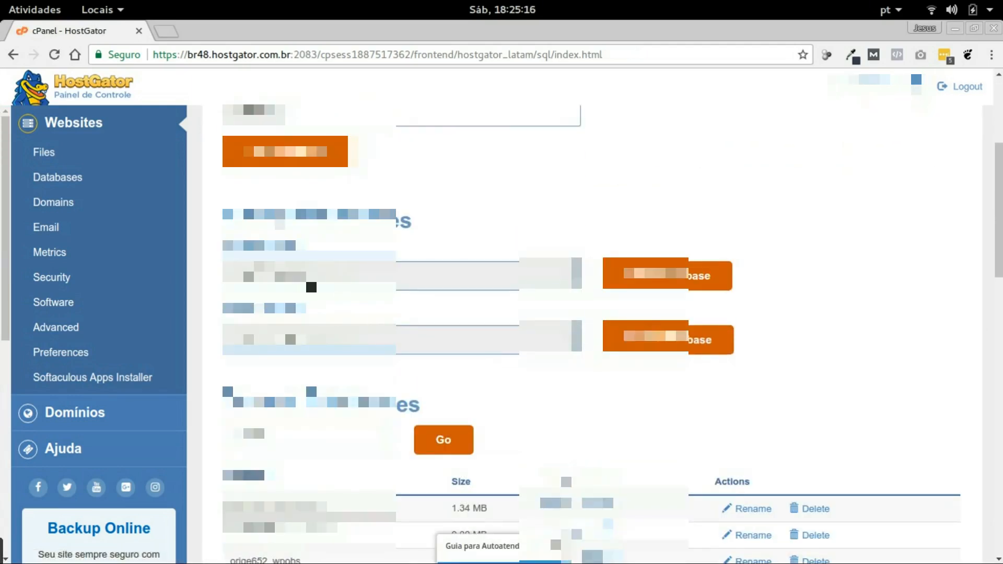
pyautogui.scroll(4, 312, 287)
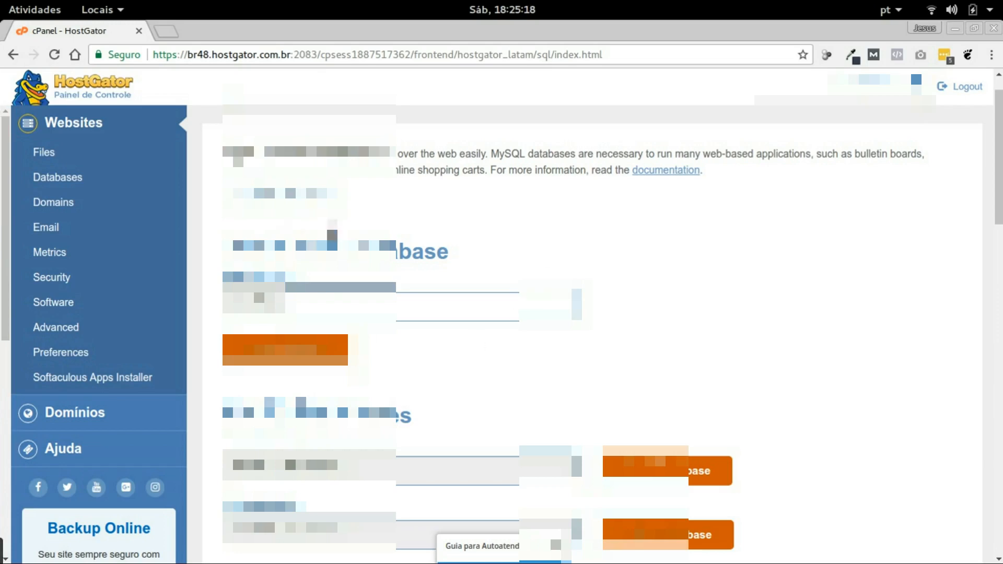
pyautogui.scroll(-4, 363, 282)
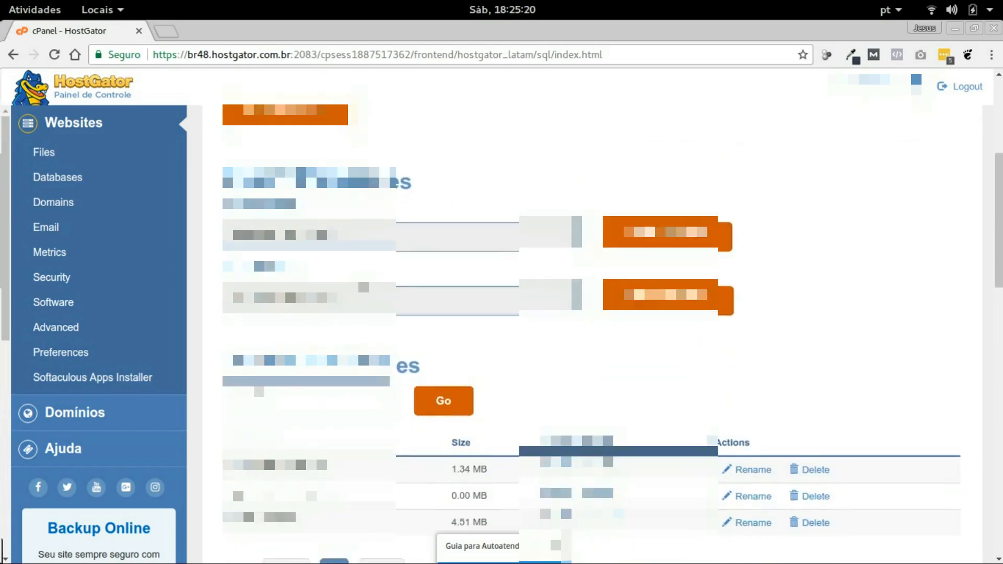
pyautogui.scroll(-1, 363, 286)
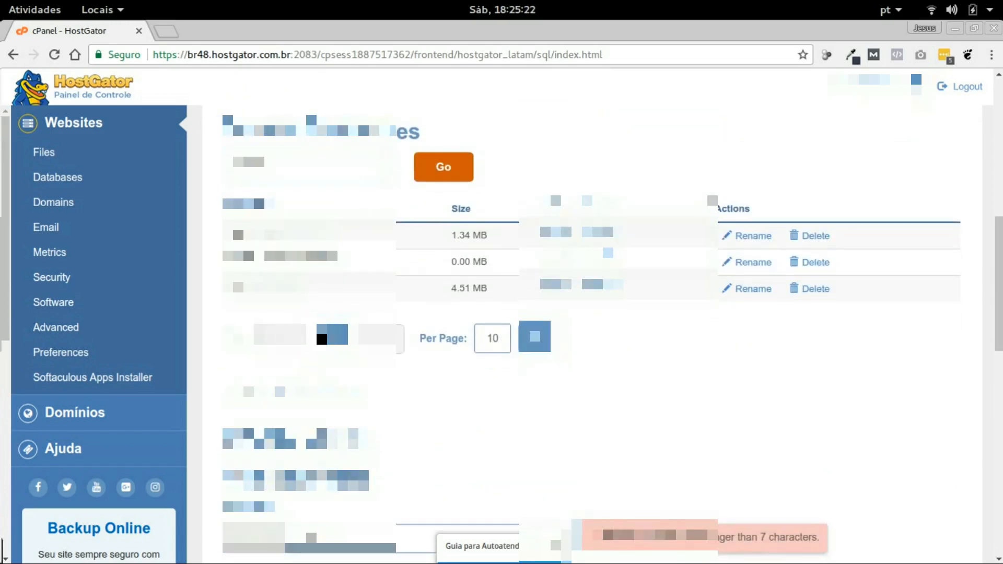
pyautogui.scroll(-4, 322, 334)
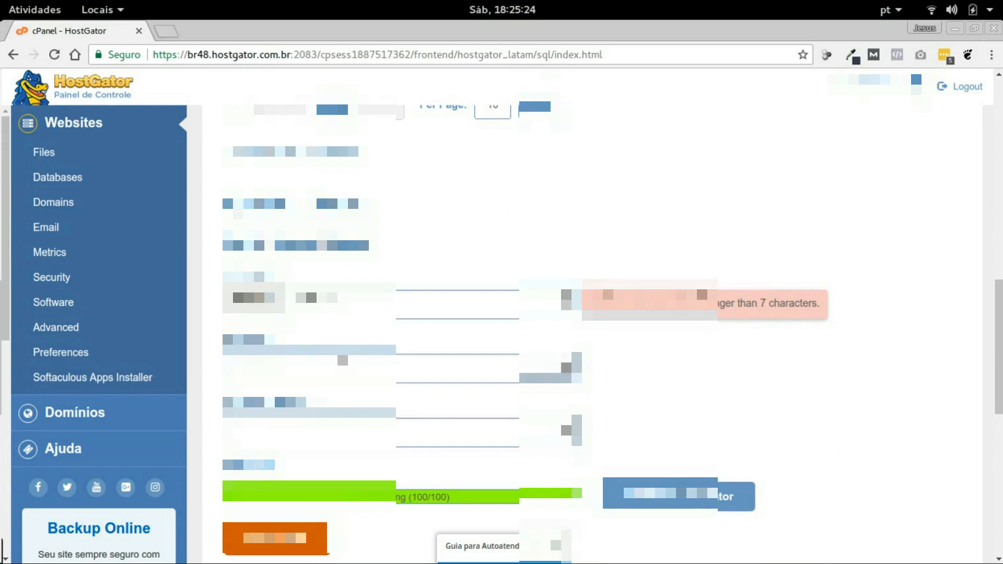
pyautogui.scroll(-3, 343, 355)
pyautogui.scroll(-6, 592, 334)
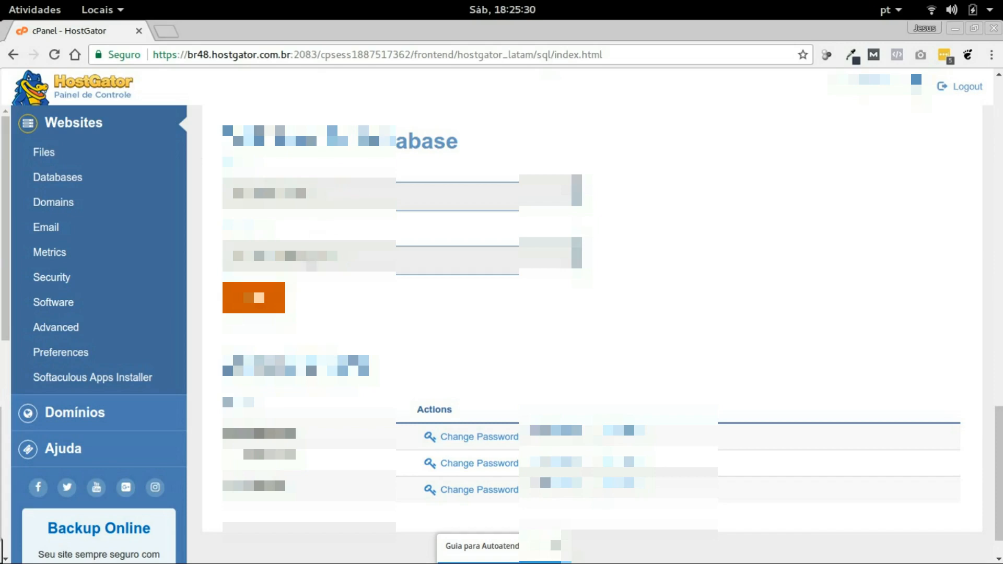
pyautogui.scroll(4, 466, 268)
pyautogui.scroll(10, 466, 268)
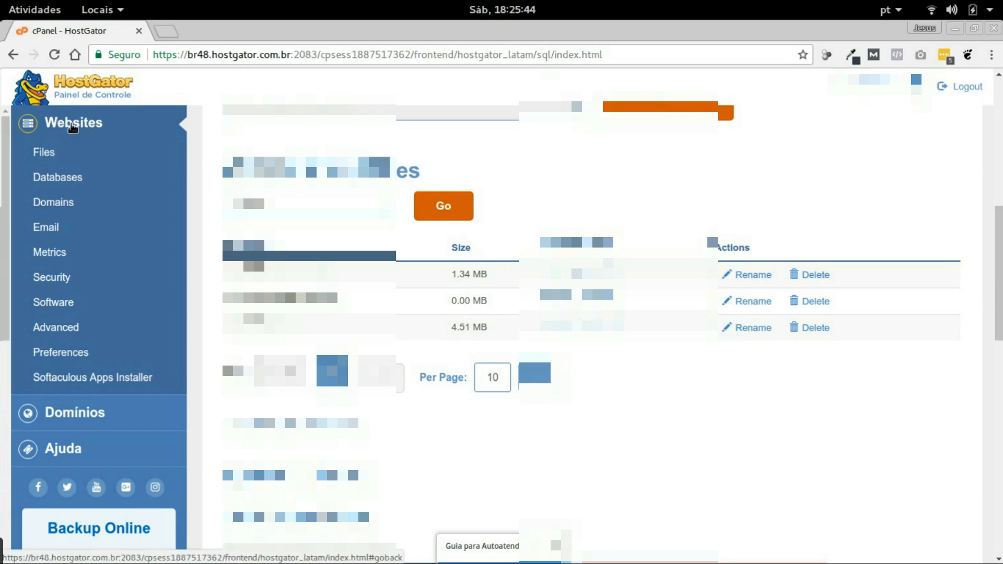
pyautogui.click(73, 126)
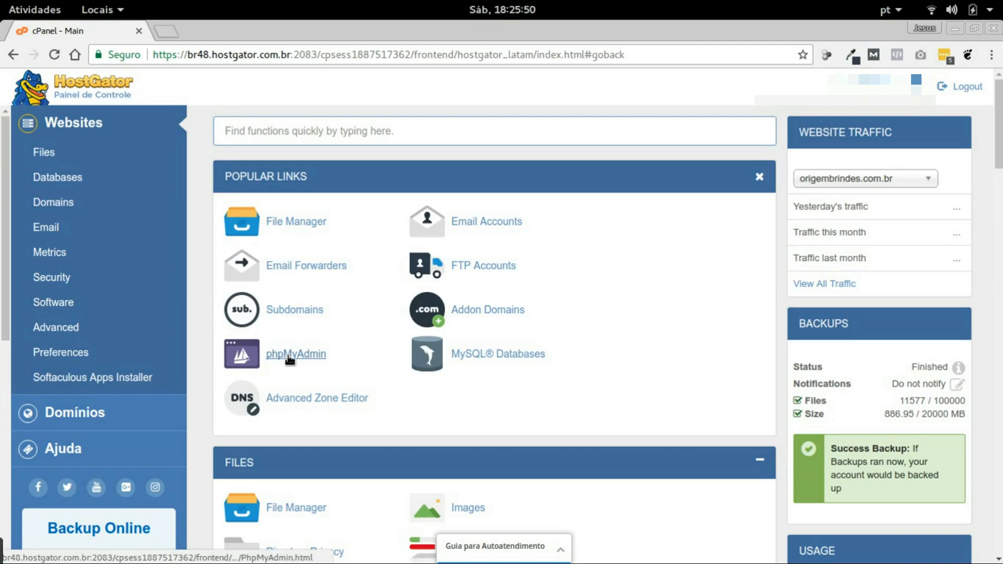
# Launch phpMyAdmin, select the new empty database and bring up its Importar page
pyautogui.click(287, 356)
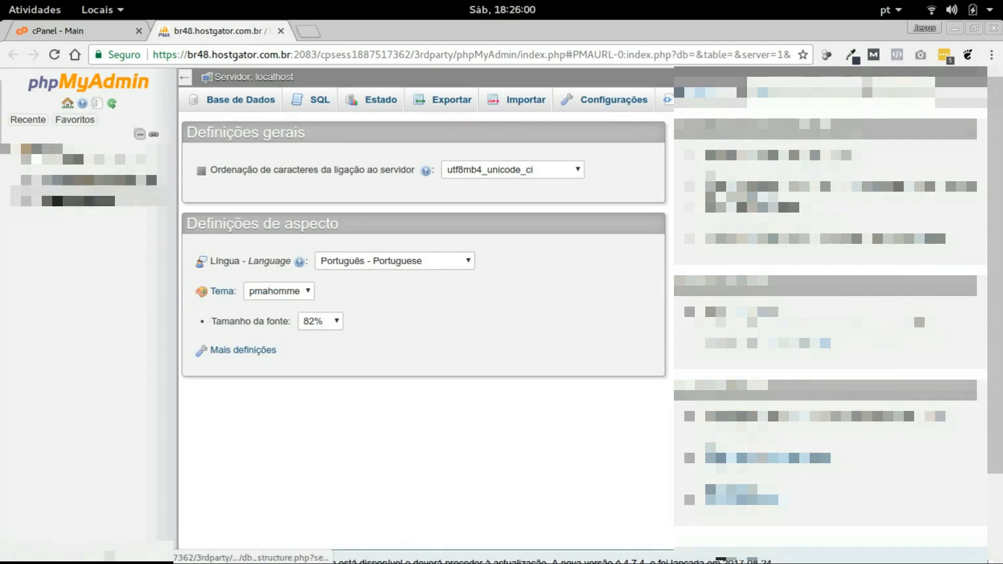
pyautogui.click(94, 181)
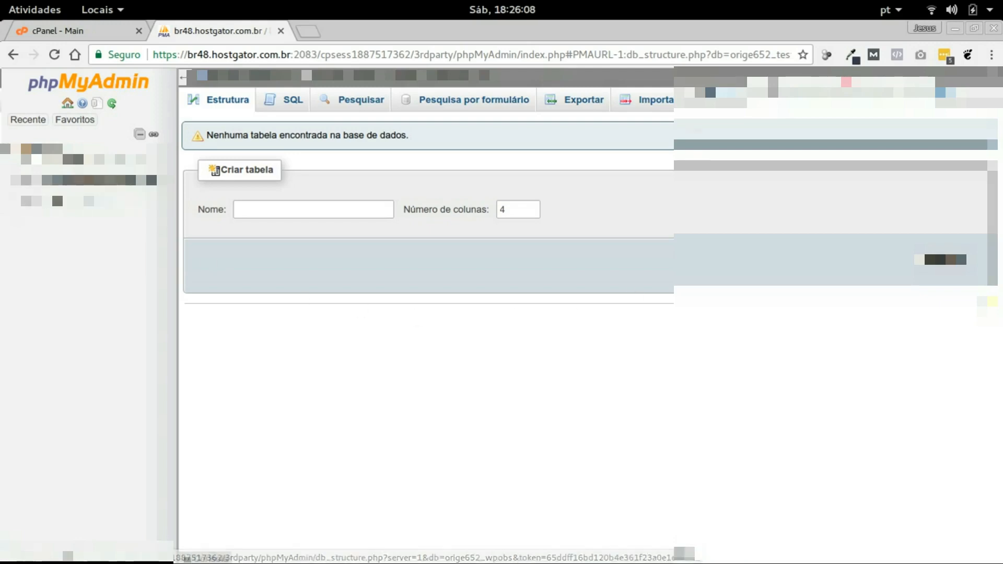
pyautogui.click(653, 104)
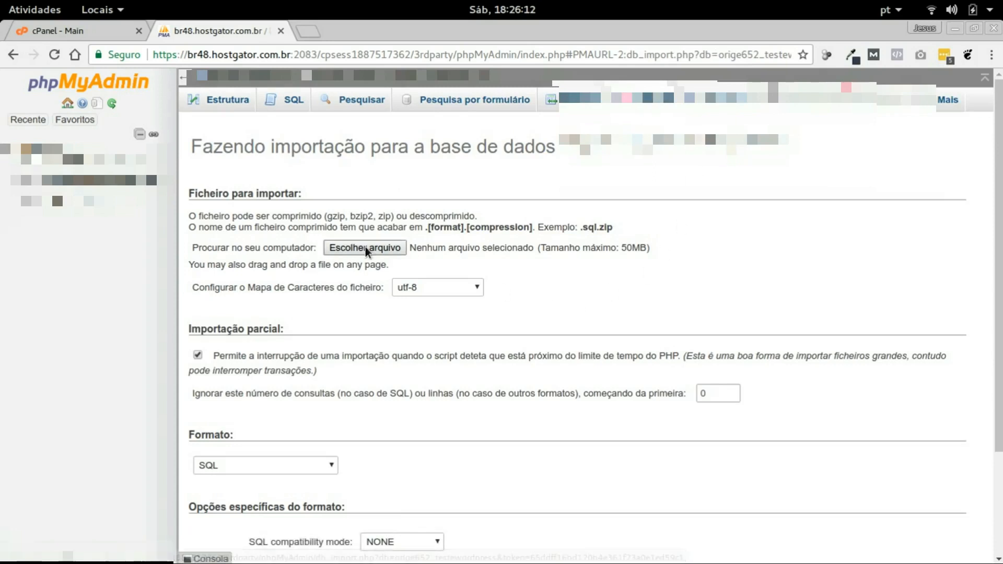
# Read the import instructions, highlighting the .sql.zip compressed file name example
pyautogui.moveTo(190, 189); pyautogui.dragTo(660, 246)
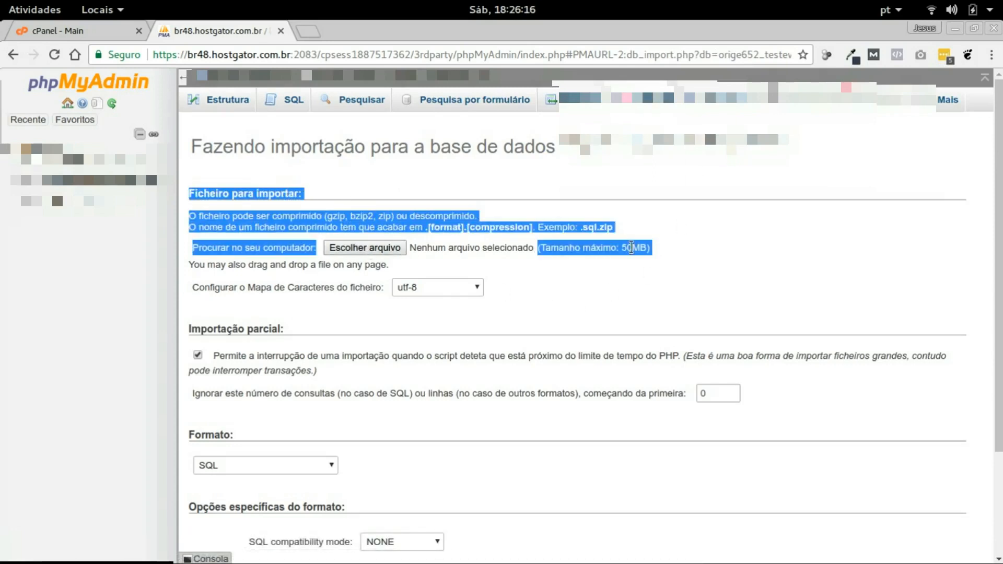
pyautogui.click(403, 226)
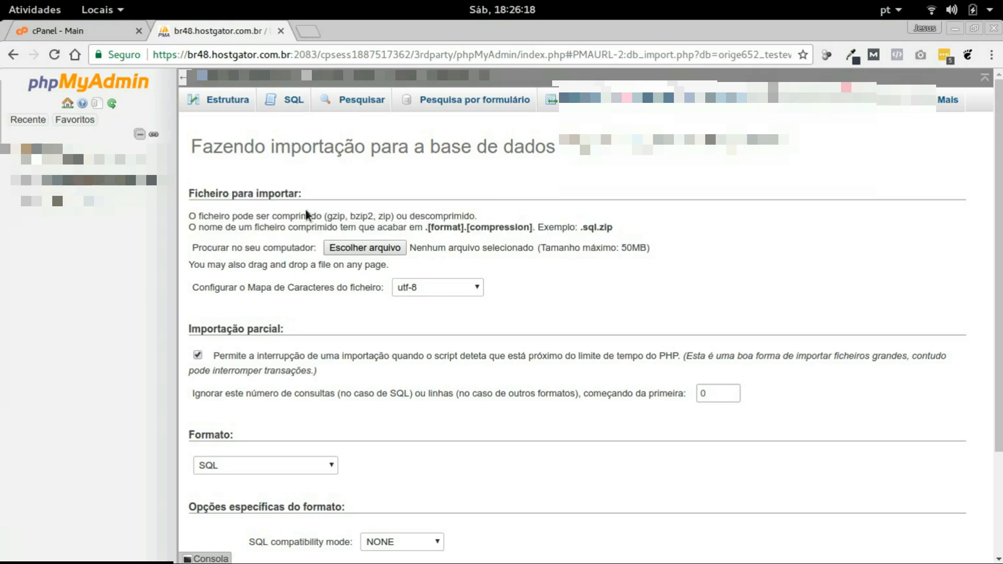
pyautogui.moveTo(425, 229); pyautogui.dragTo(596, 224)
pyautogui.click(591, 231)
pyautogui.click(598, 230)
pyautogui.click(577, 228)
# Choose testewordpress.sql from /tmp as the import file and run Executar
pyautogui.click(370, 249)
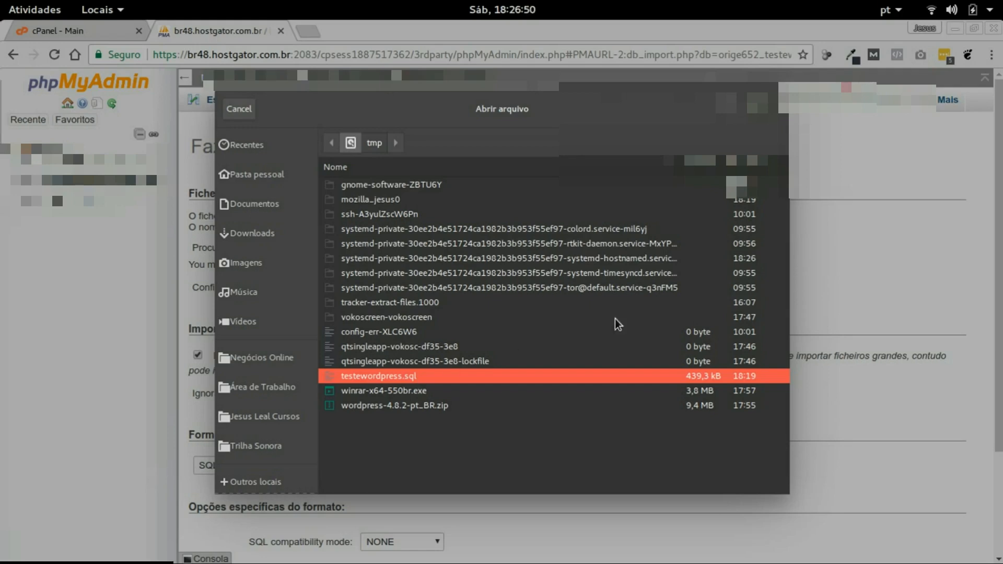
pyautogui.click(768, 108)
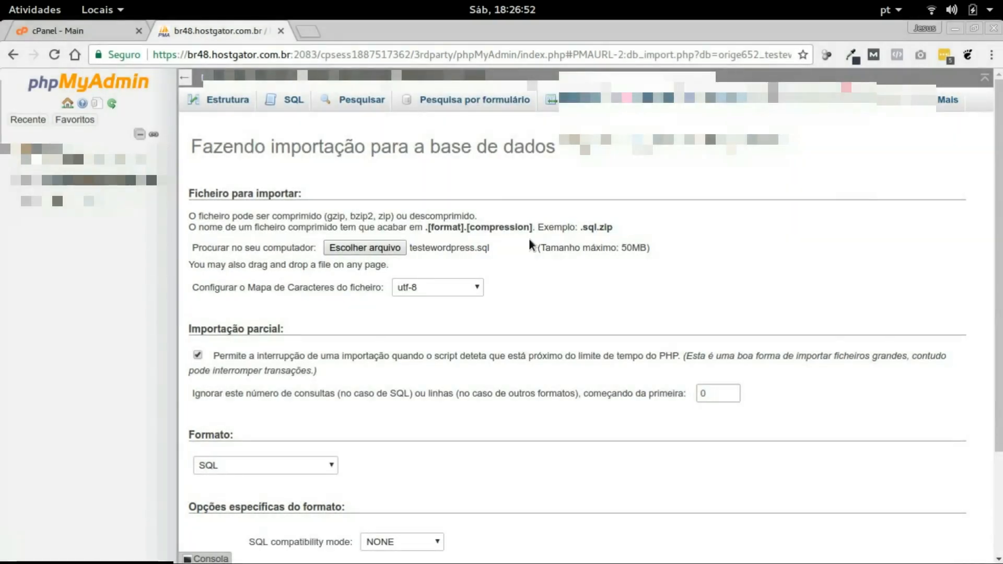
pyautogui.scroll(-3, 537, 285)
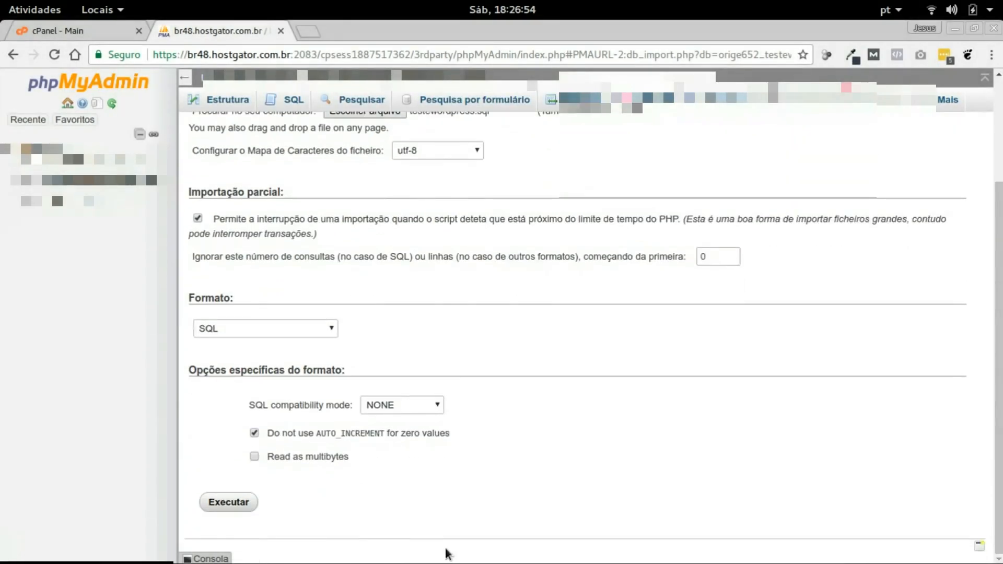
pyautogui.click(230, 503)
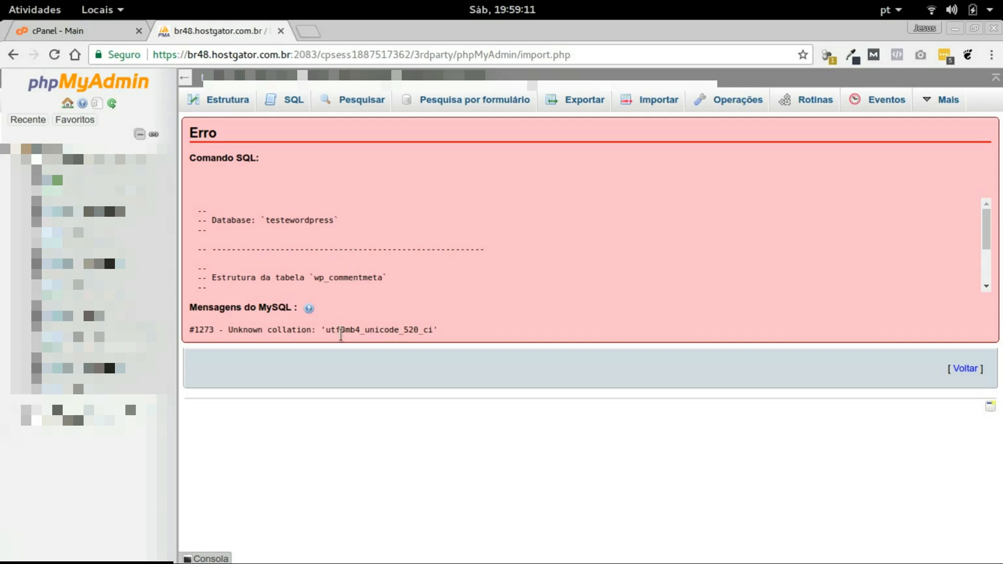
# Highlight the #1273 error's unknown collation utf8mb4_unicode_520_ci and the dumped database name testewordpress
pyautogui.moveTo(204, 329); pyautogui.dragTo(437, 329)
pyautogui.click(393, 330)
pyautogui.moveTo(326, 331); pyautogui.dragTo(423, 333)
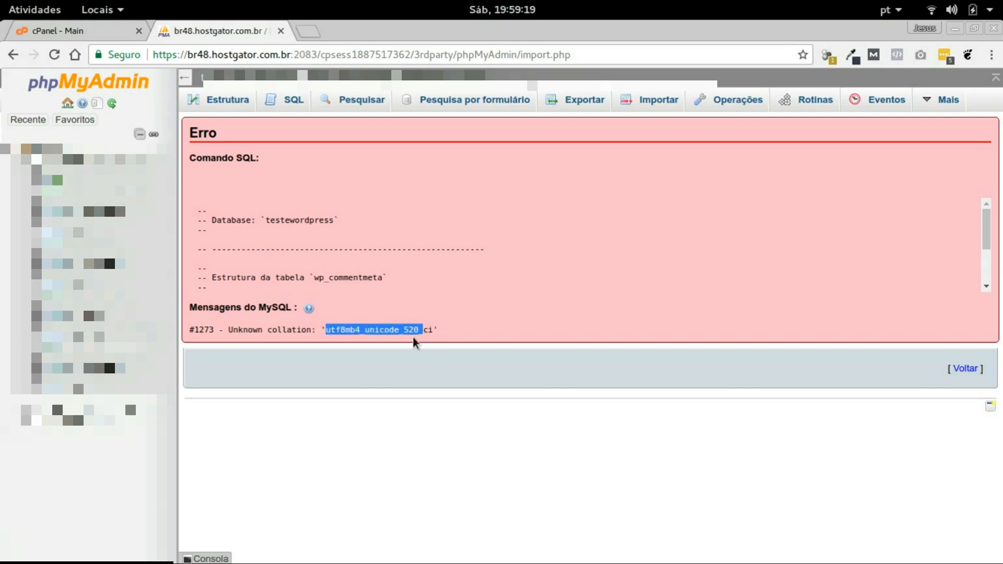
pyautogui.moveTo(395, 329); pyautogui.dragTo(422, 329)
pyautogui.click(435, 328)
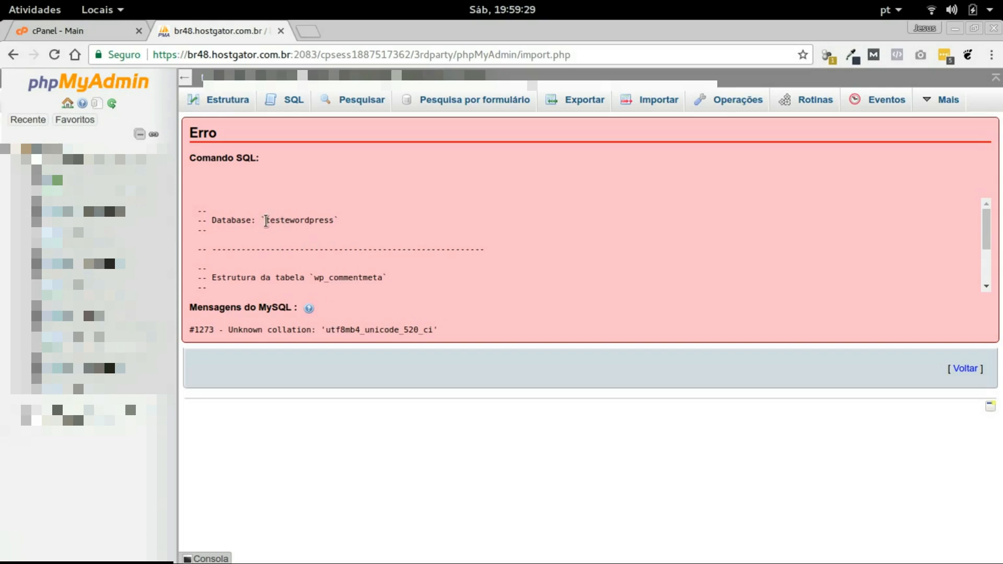
pyautogui.moveTo(280, 220); pyautogui.dragTo(337, 251)
pyautogui.click(359, 313)
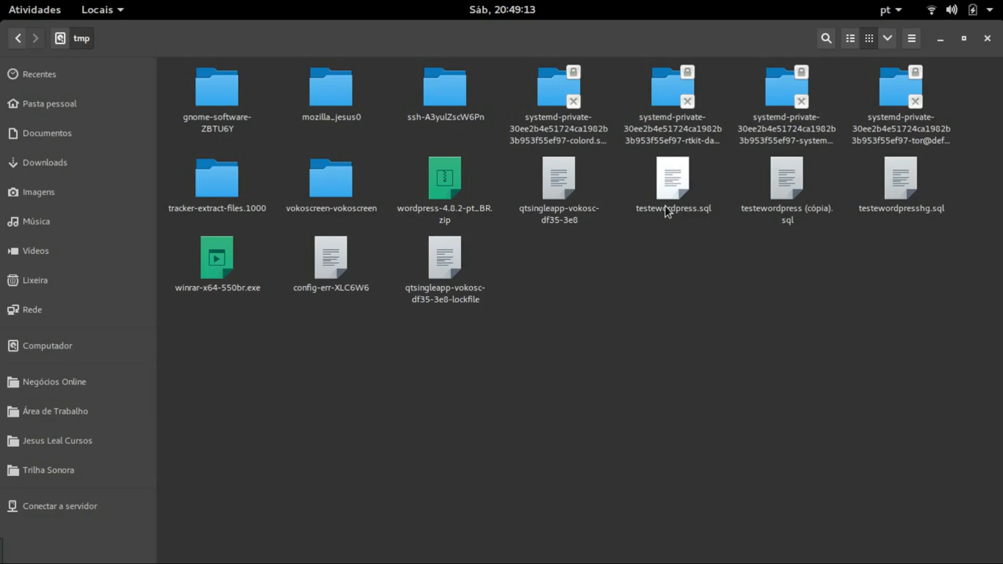
pyautogui.click(783, 204)
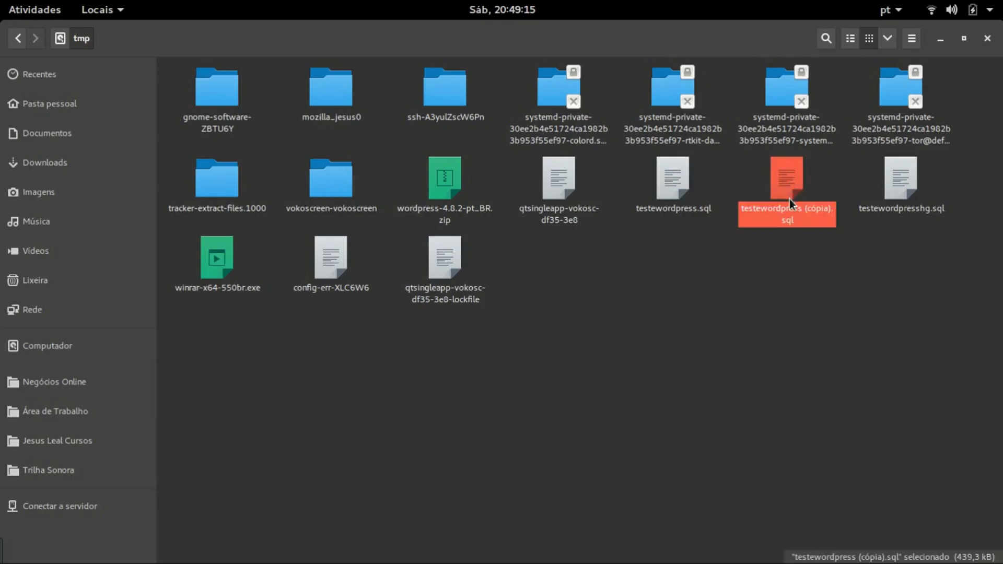
pyautogui.doubleClick(789, 199)
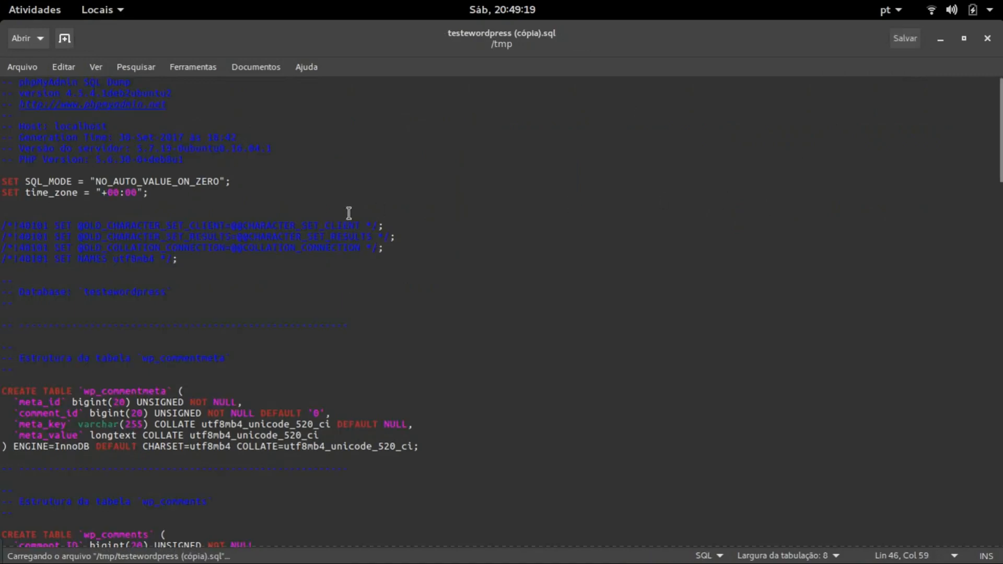
pyautogui.scroll(-5, 351, 321)
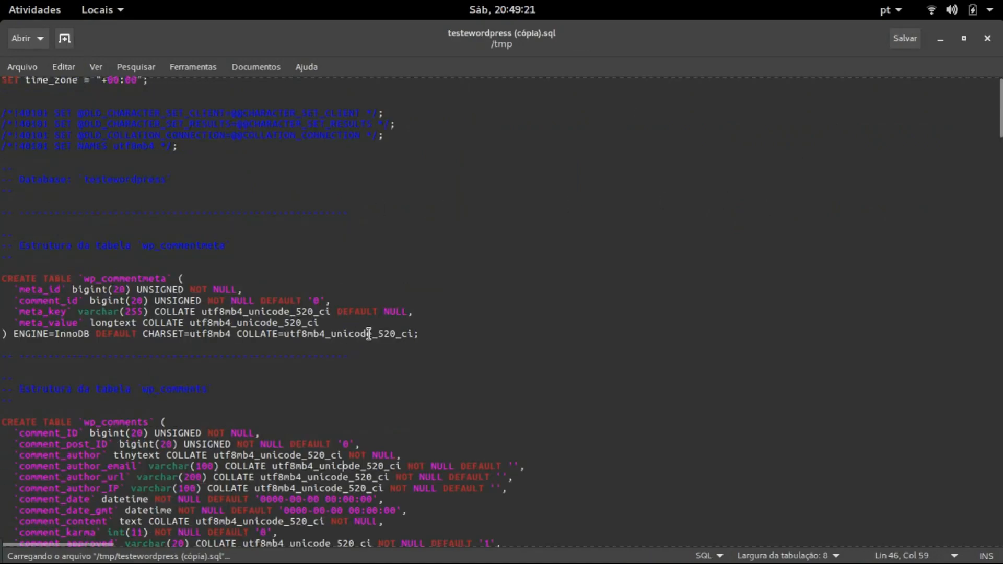
pyautogui.doubleClick(385, 333)
pyautogui.click(289, 334)
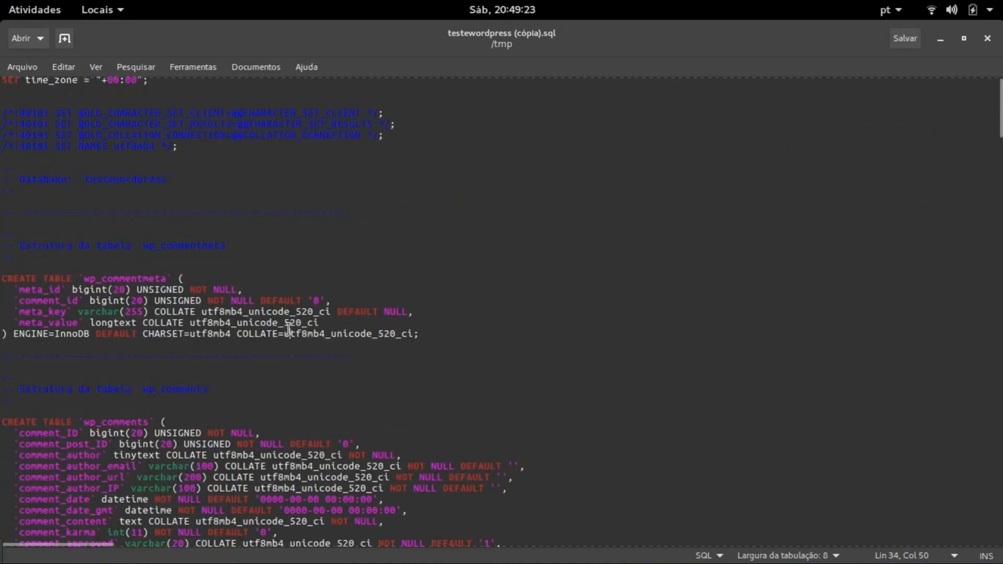
pyautogui.moveTo(277, 333); pyautogui.dragTo(396, 335)
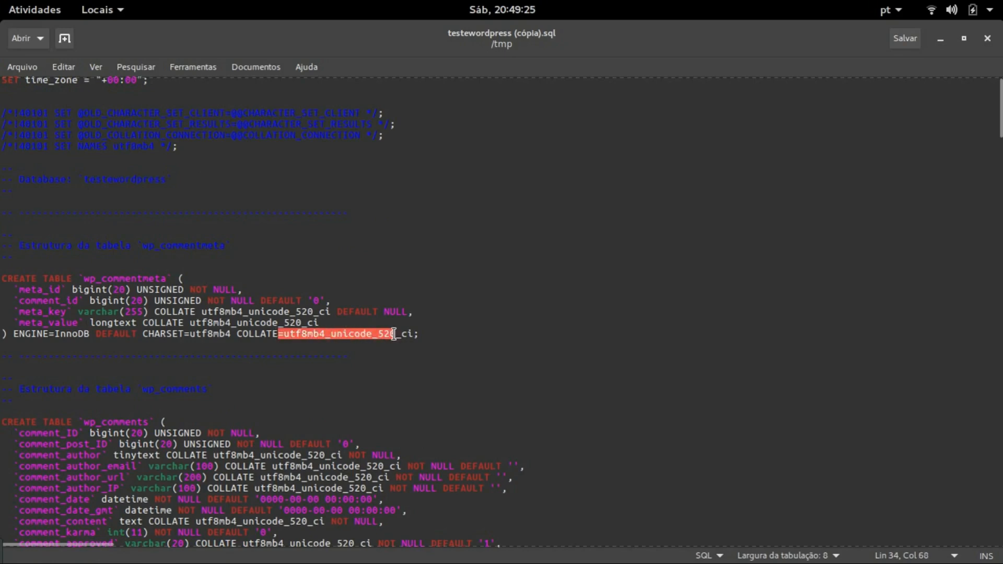
pyautogui.click(364, 334)
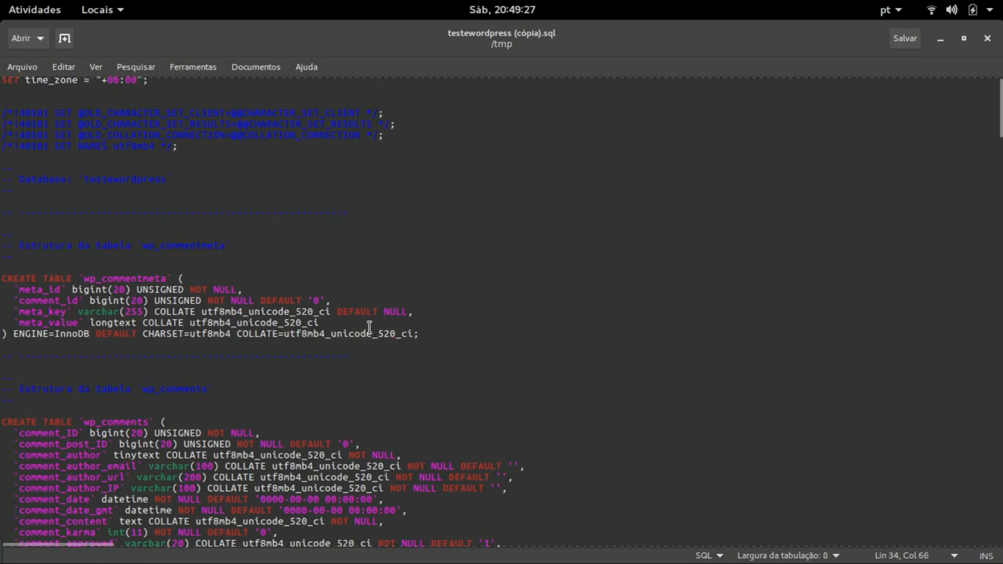
pyautogui.scroll(-10, 370, 327)
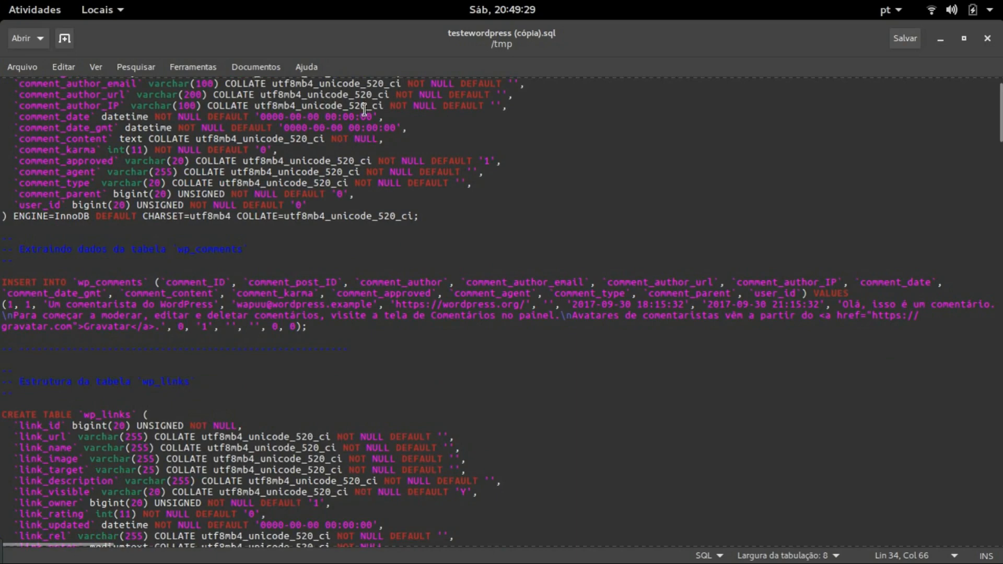
pyautogui.scroll(7, 365, 110)
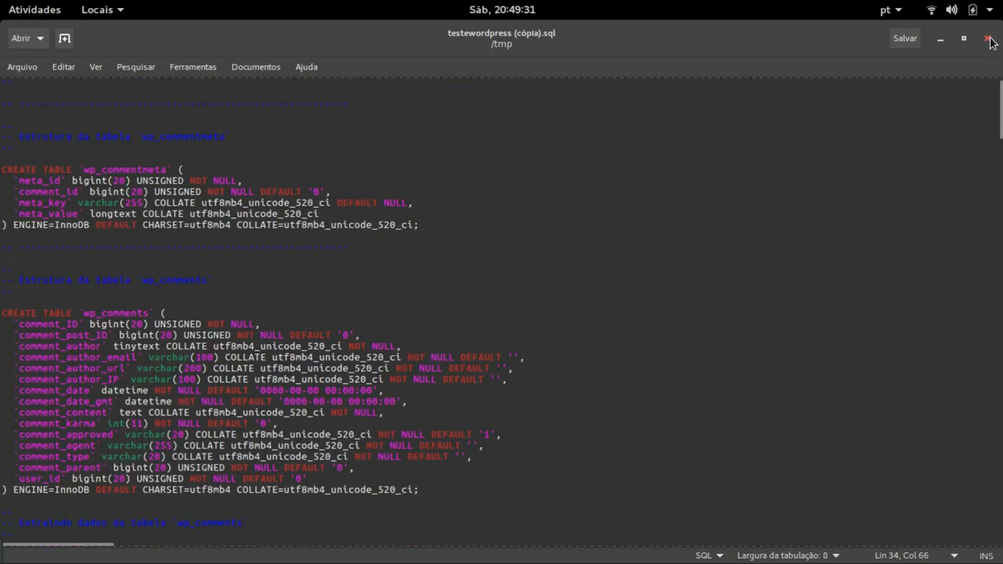
pyautogui.click(987, 38)
pyautogui.click(748, 269)
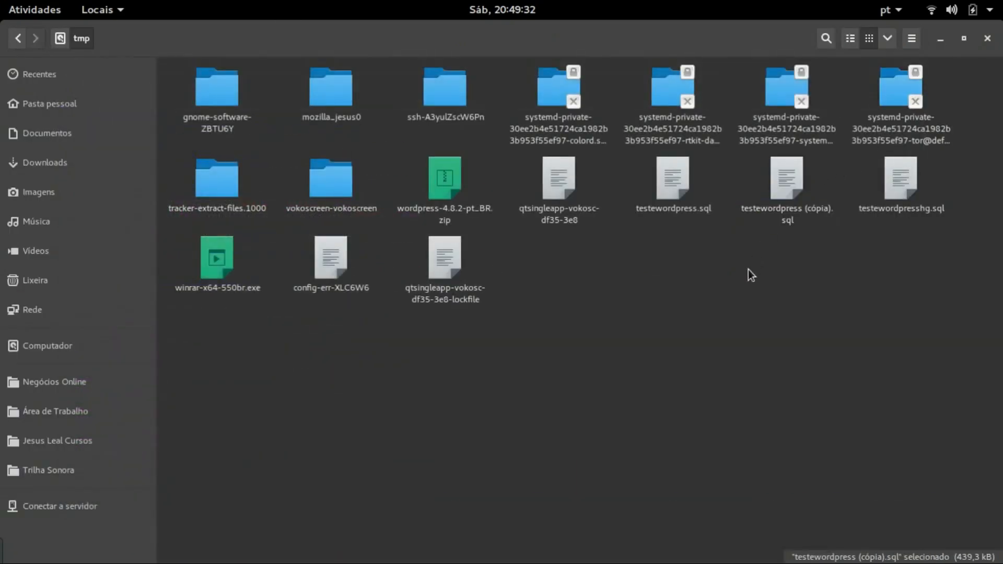
# Open testewordpresshg.sql in gedit and check its table definitions use utf8mb4_unicode_ci collation
pyautogui.doubleClick(900, 202)
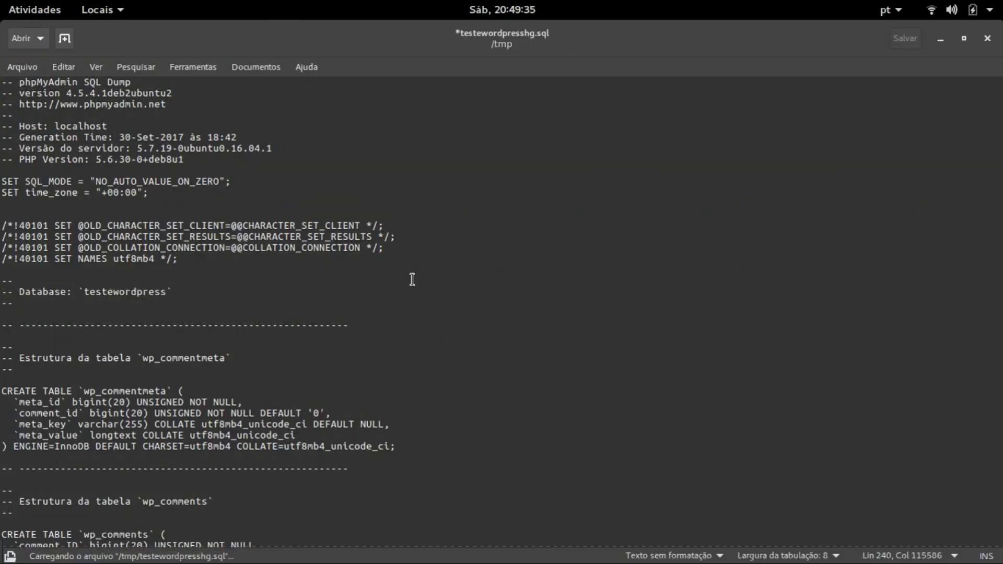
pyautogui.moveTo(320, 283); pyautogui.dragTo(366, 282)
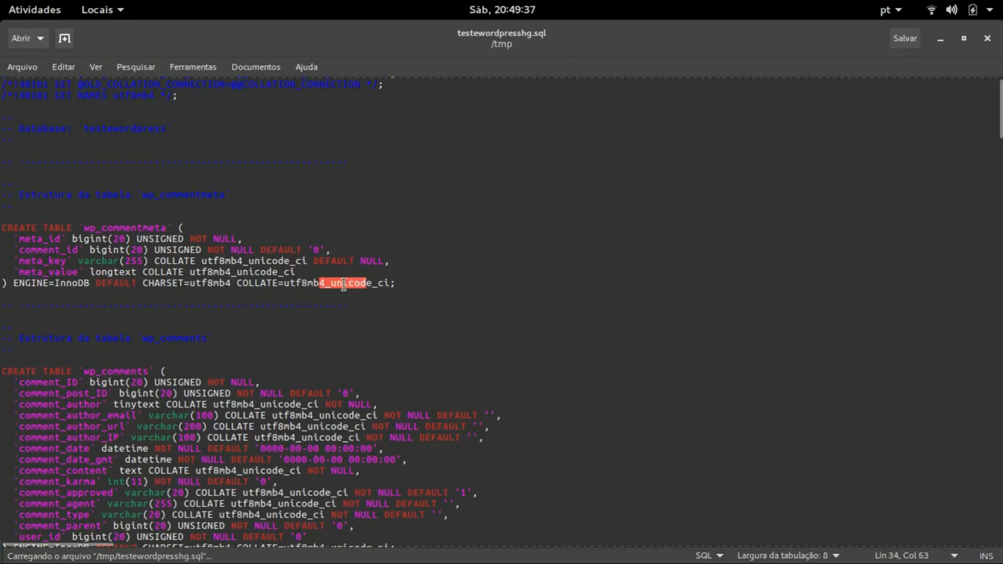
pyautogui.scroll(-5, 355, 300)
pyautogui.moveTo(302, 252); pyautogui.dragTo(370, 251)
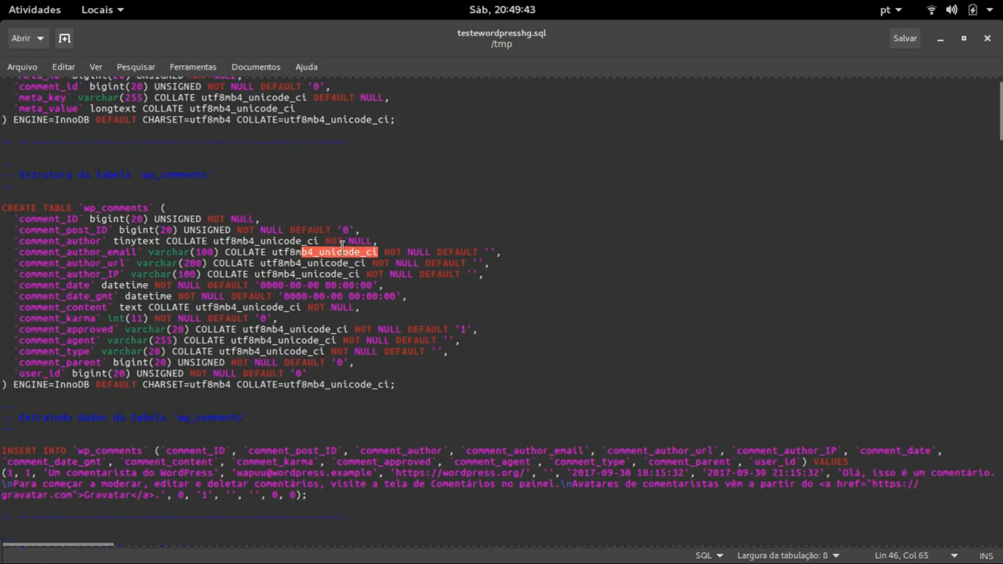
pyautogui.scroll(-3, 342, 246)
pyautogui.click(333, 279)
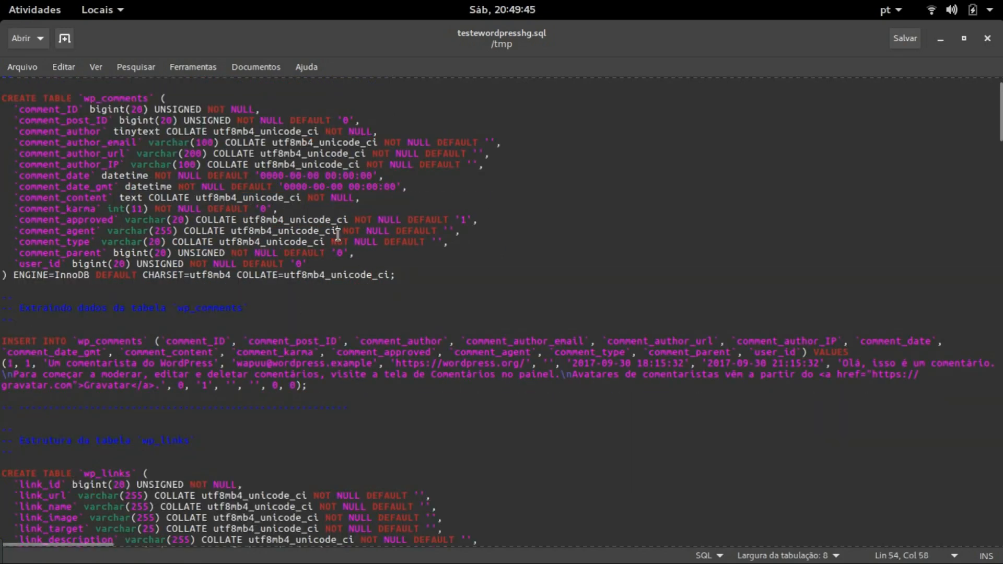
pyautogui.scroll(13, 334, 209)
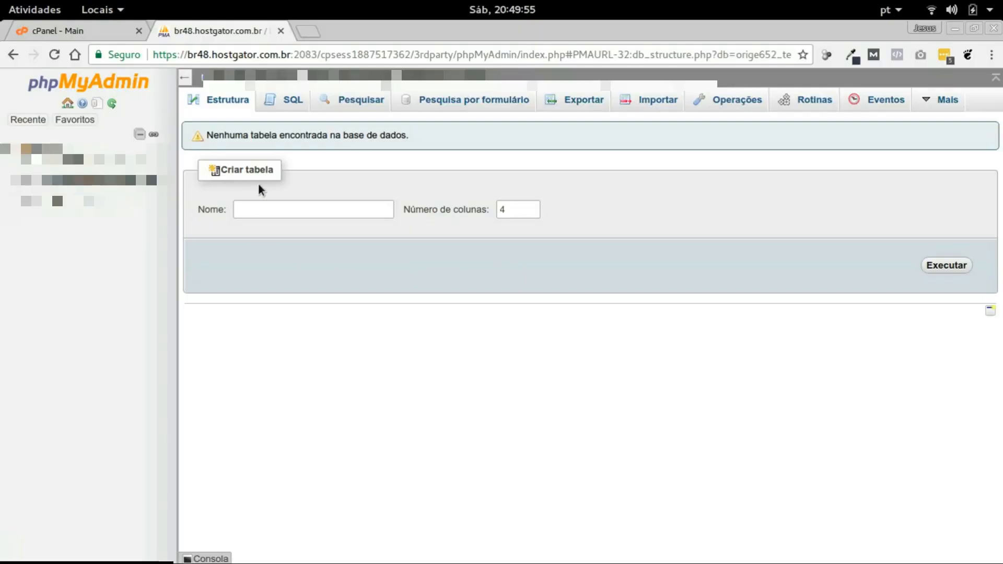
# Import testewordpress (cópia).sql into the empty database from the Importar page
pyautogui.click(115, 180)
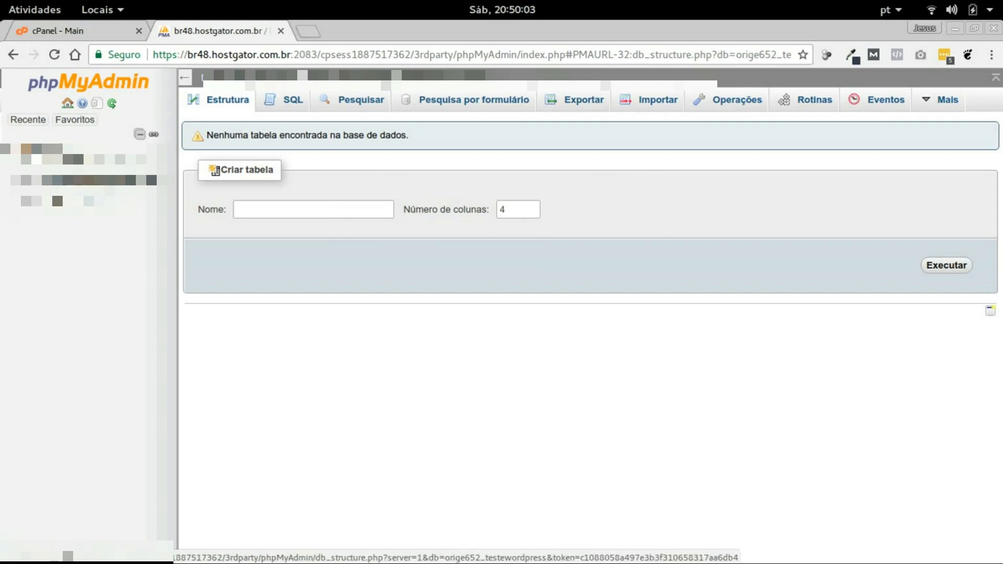
pyautogui.click(648, 105)
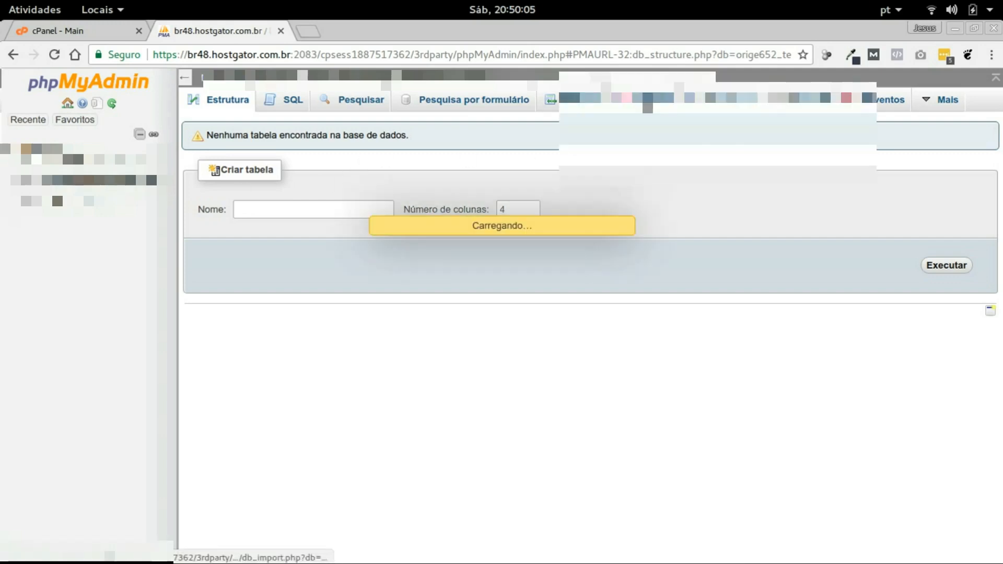
pyautogui.click(369, 253)
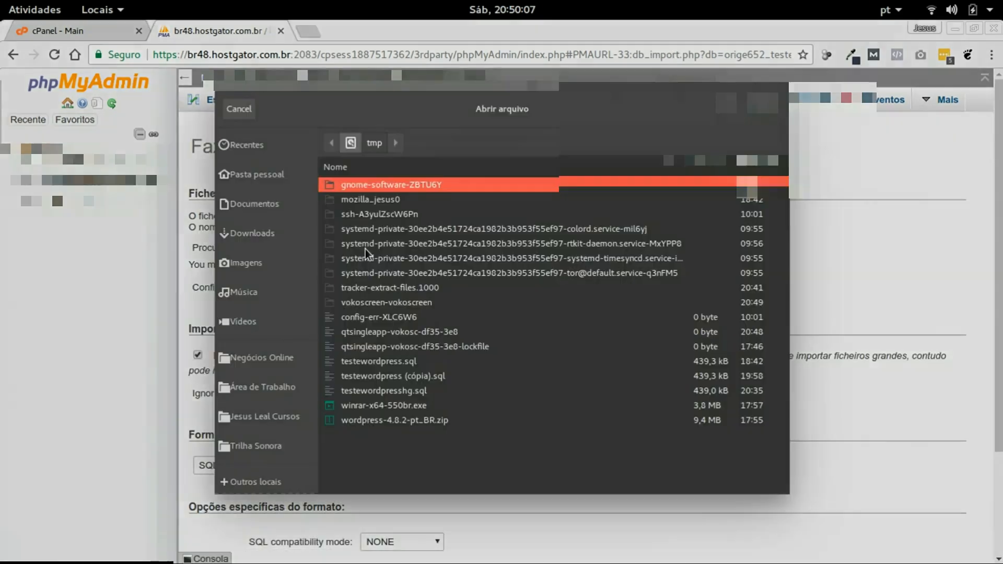
pyautogui.click(405, 392)
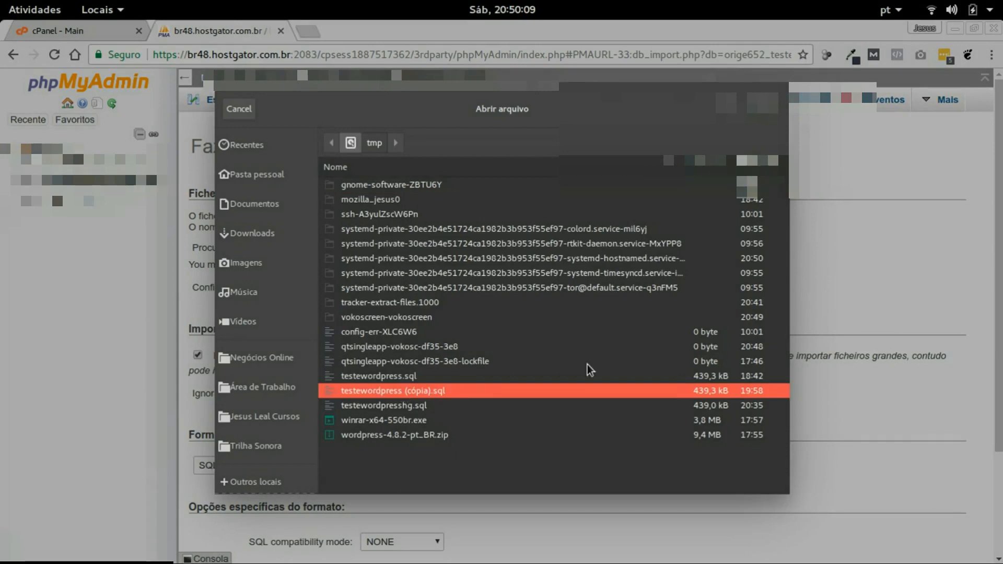
pyautogui.click(762, 102)
pyautogui.scroll(-1, 355, 312)
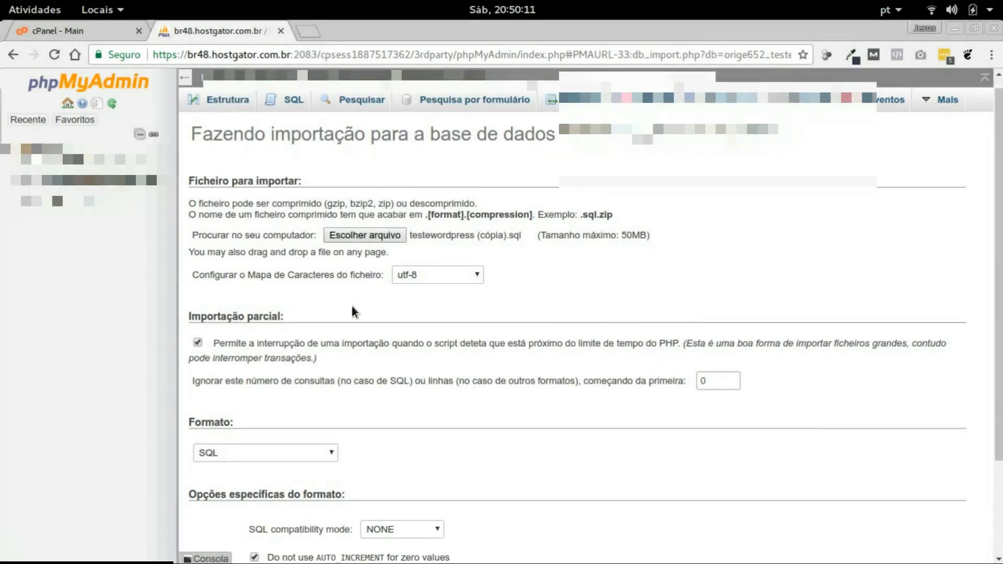
pyautogui.scroll(-3, 352, 312)
pyautogui.click(228, 503)
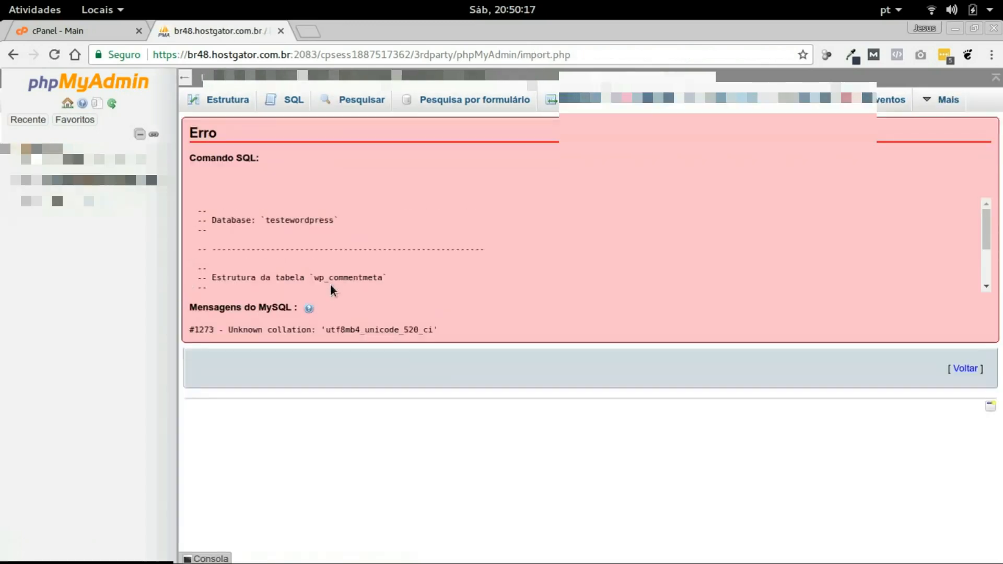
# Inspect the unknown collation utf8mb4_unicode_520_ci named in the #1273 error
pyautogui.moveTo(326, 329); pyautogui.dragTo(421, 331)
pyautogui.click(401, 332)
pyautogui.click(401, 337)
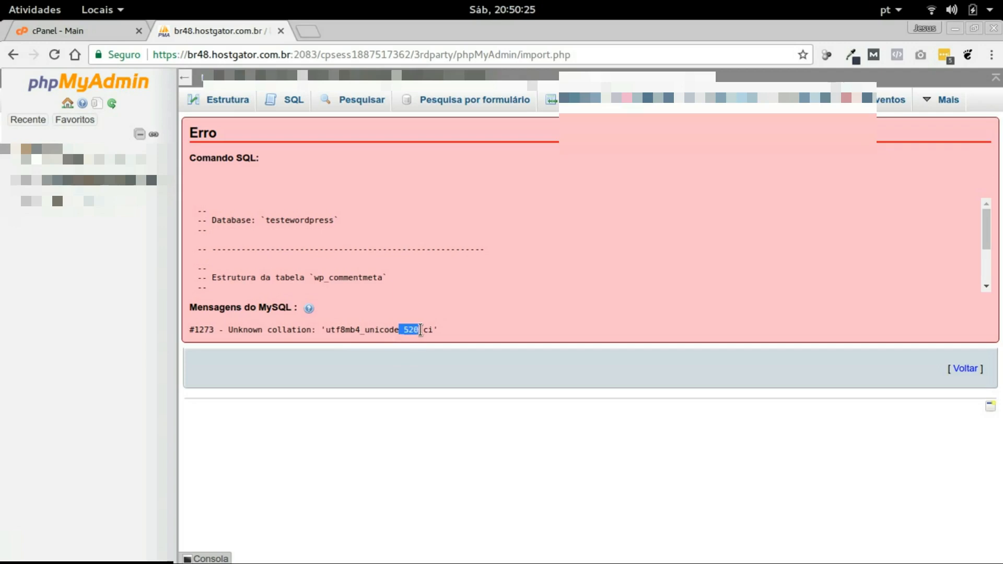
pyautogui.click(448, 326)
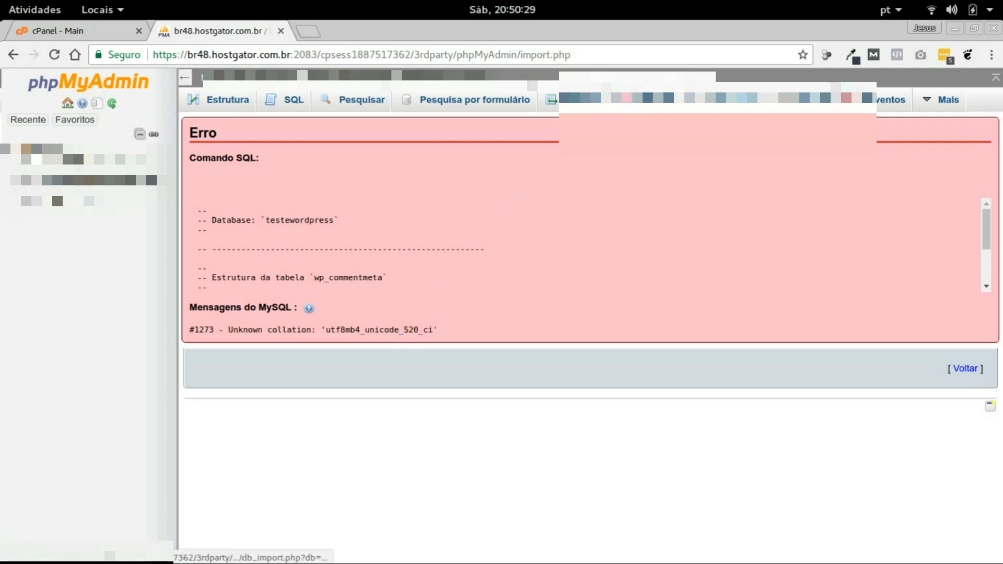
# Import testewordpresshg.sql into the database from the Importar page
pyautogui.click(632, 99)
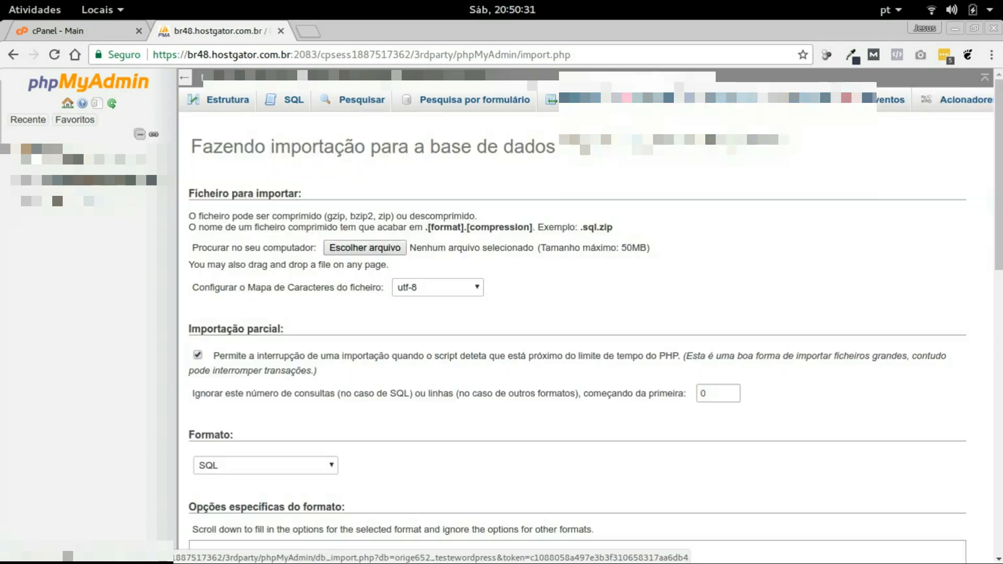
pyautogui.click(366, 250)
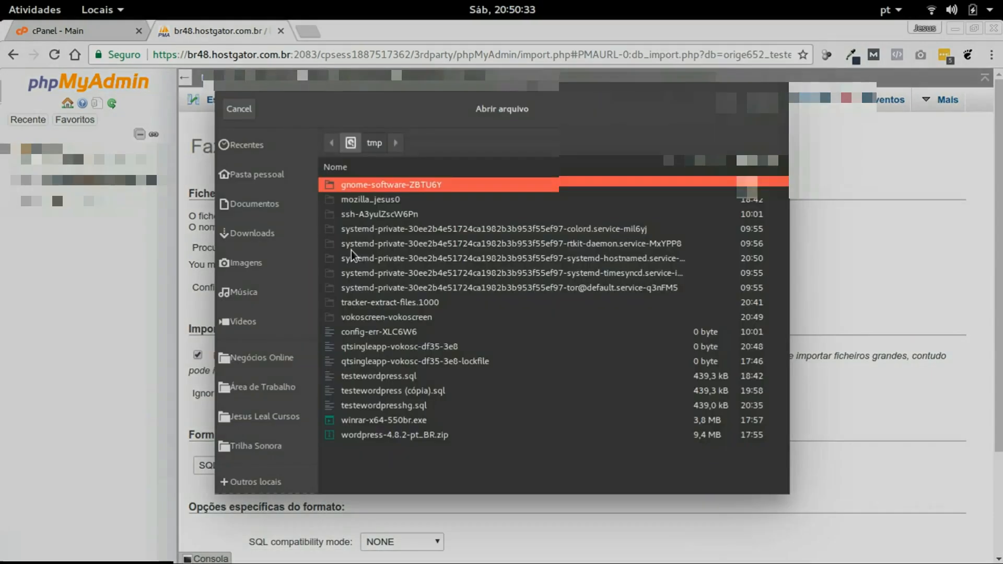
pyautogui.click(379, 406)
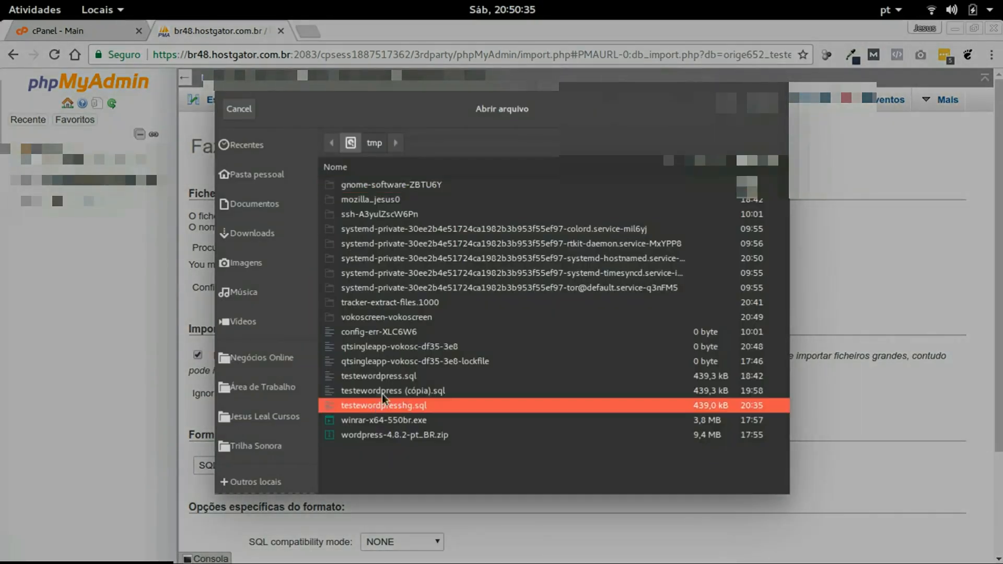
pyautogui.doubleClick(379, 403)
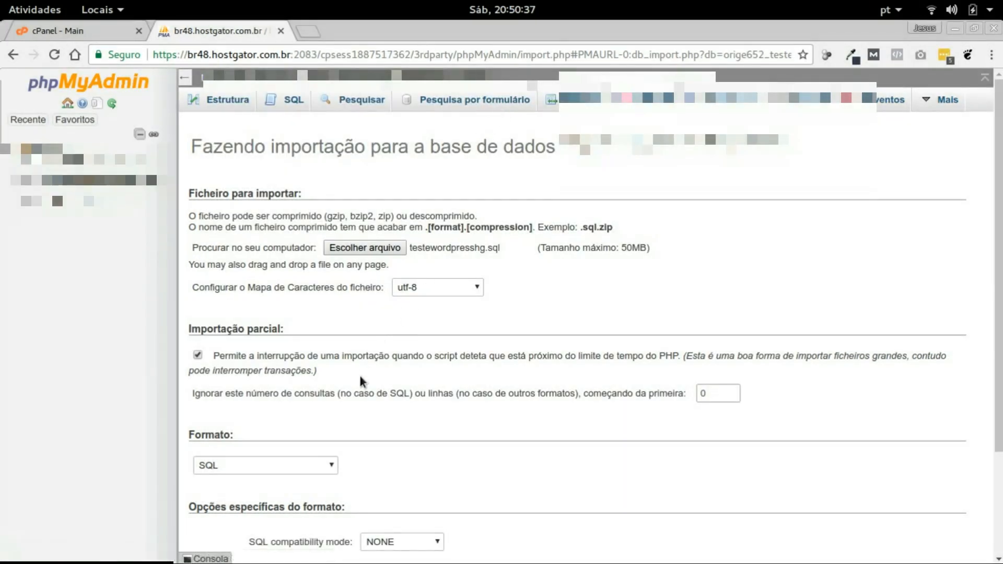
pyautogui.scroll(-3, 346, 302)
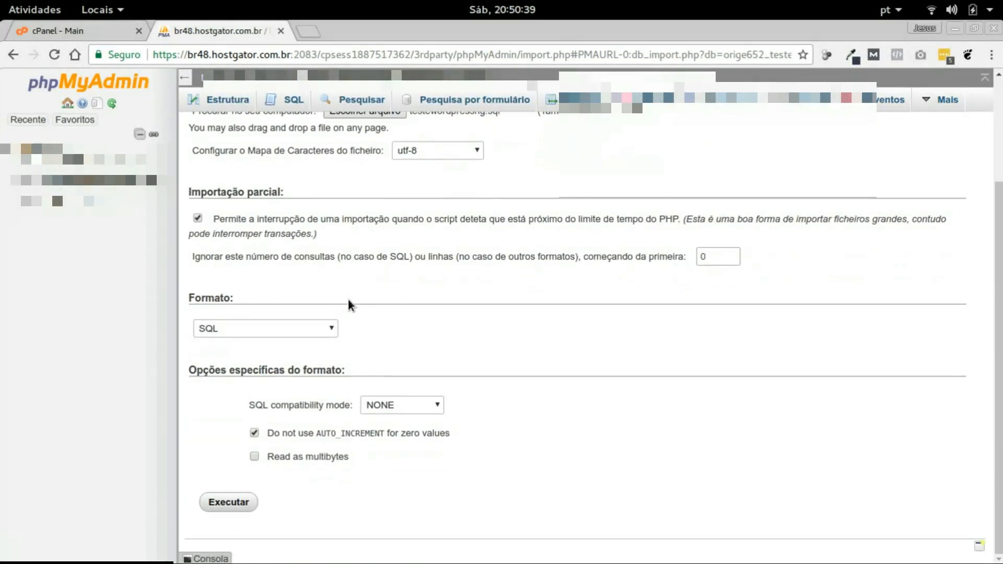
pyautogui.click(244, 500)
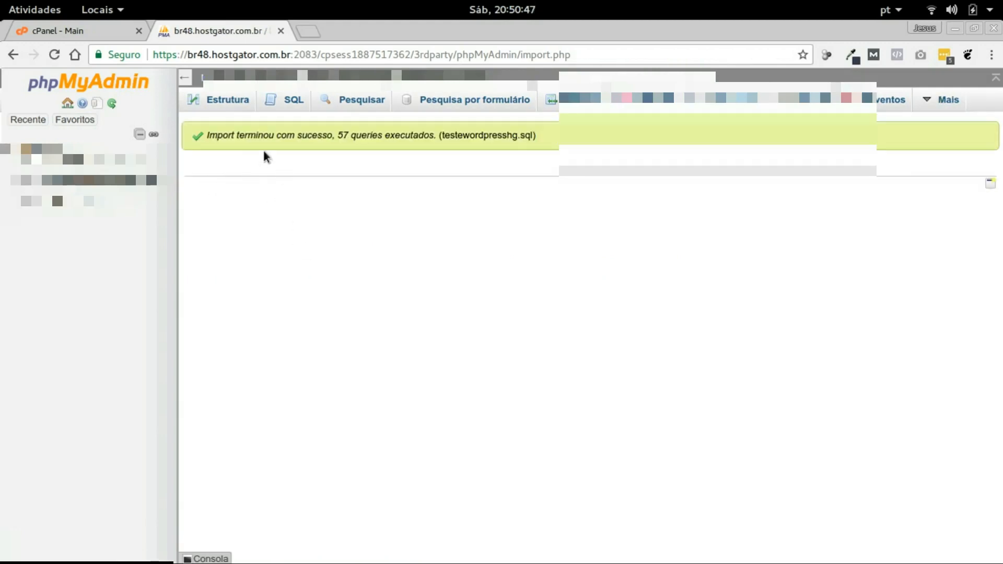
# Check the 57-query success message and view the 12 imported wp_ tables
pyautogui.moveTo(543, 140); pyautogui.dragTo(200, 140)
pyautogui.click(304, 235)
pyautogui.click(129, 181)
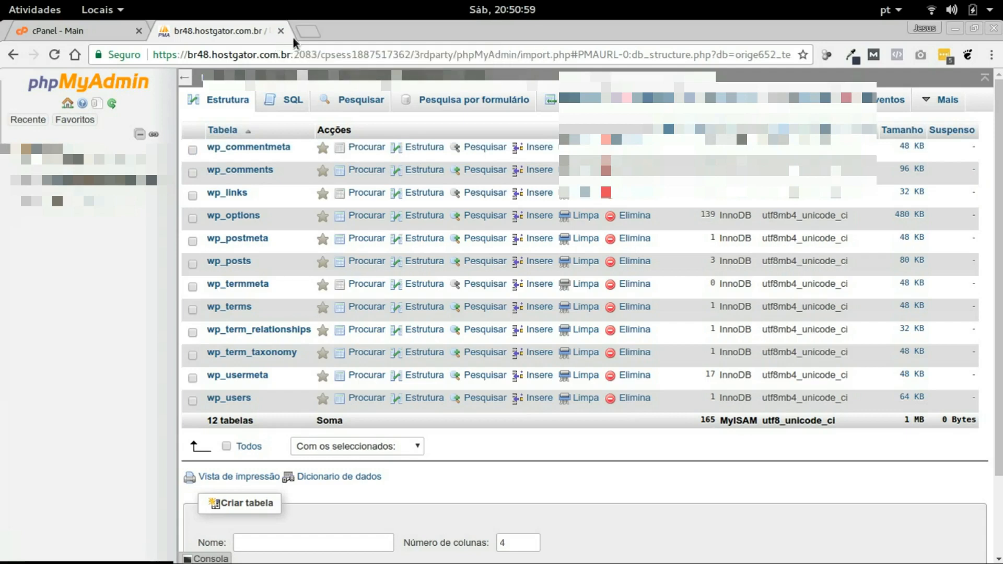
# Open cPanel File Manager and navigate into the empty public_html/teste folder
pyautogui.click(95, 29)
pyautogui.click(293, 222)
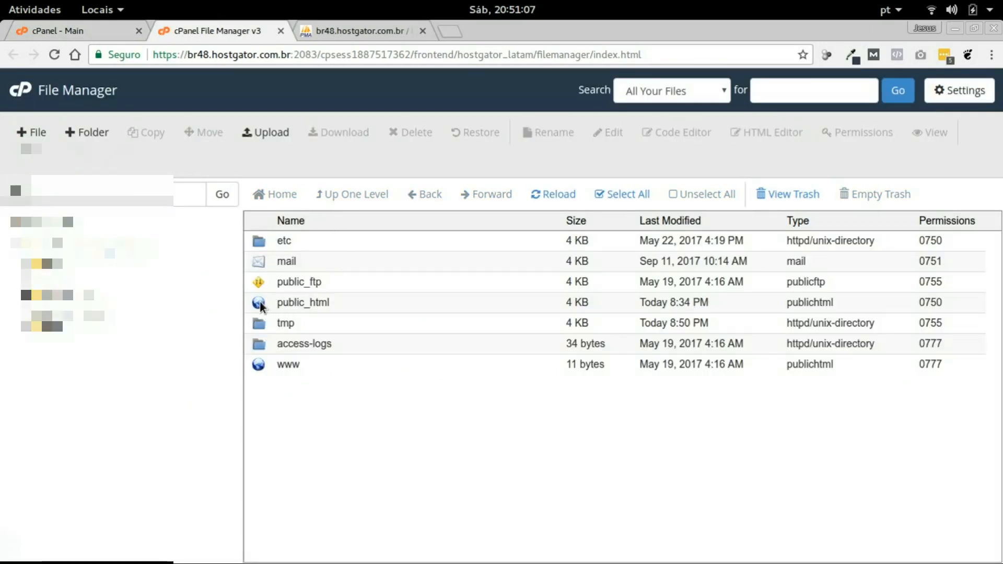
pyautogui.doubleClick(261, 305)
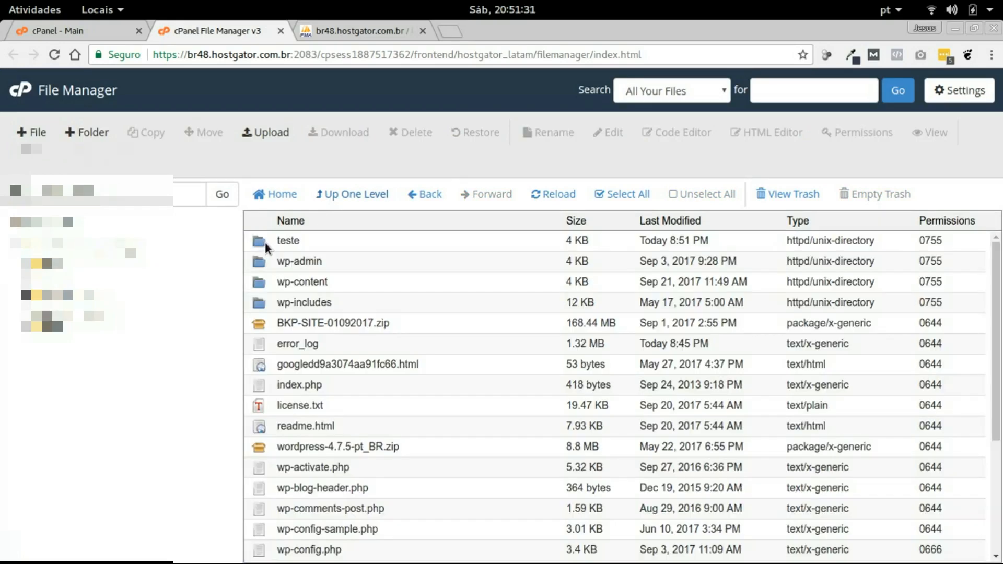
pyautogui.doubleClick(266, 247)
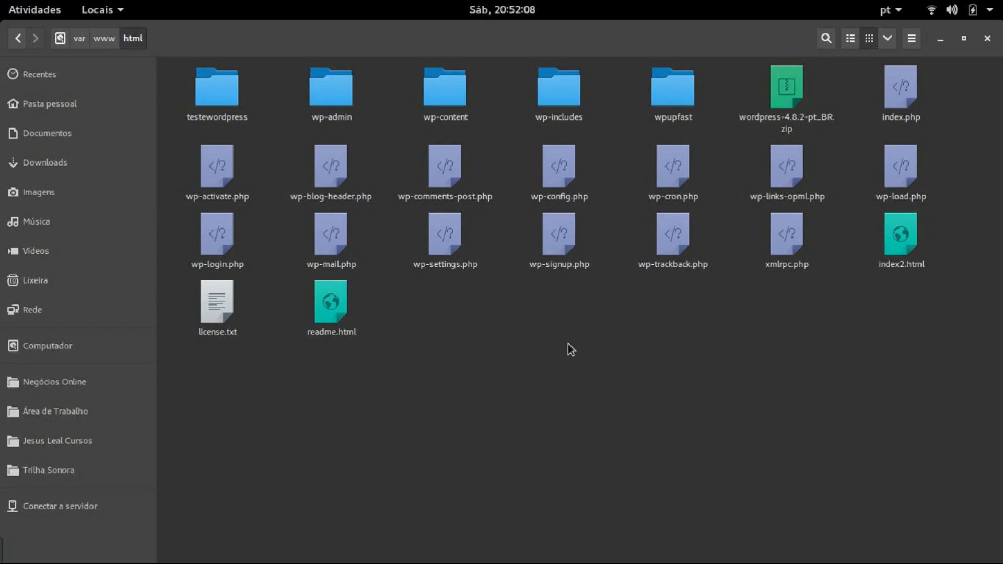
# Compress the html folder's WordPress files, excluding the old zip, into testewordpress.zip in /tmp
pyautogui.moveTo(970, 449); pyautogui.dragTo(189, 60)
pyautogui.keyDown('ctrl'); pyautogui.click(780, 89); pyautogui.keyUp('ctrl')
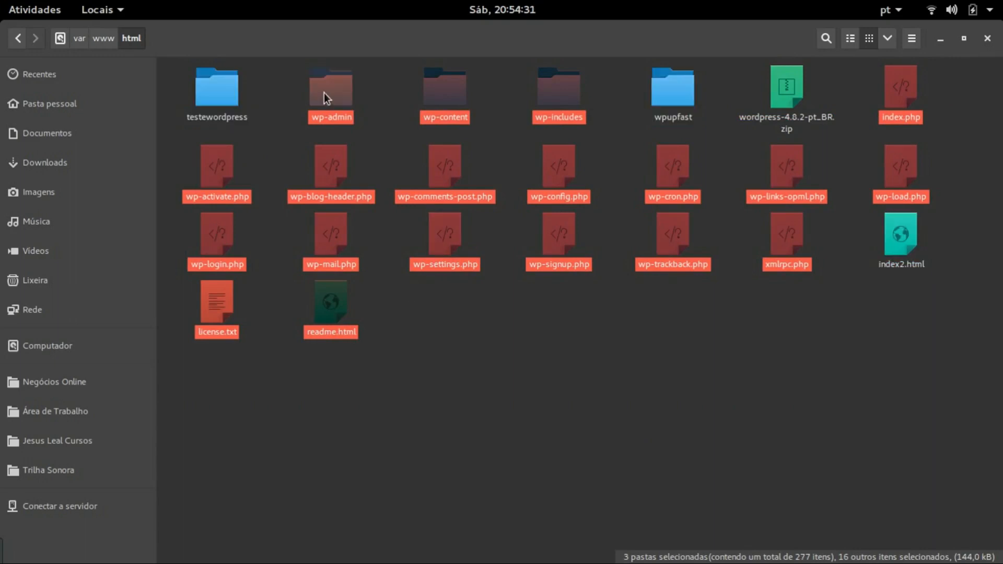
pyautogui.rightClick(324, 92)
pyautogui.click(386, 357)
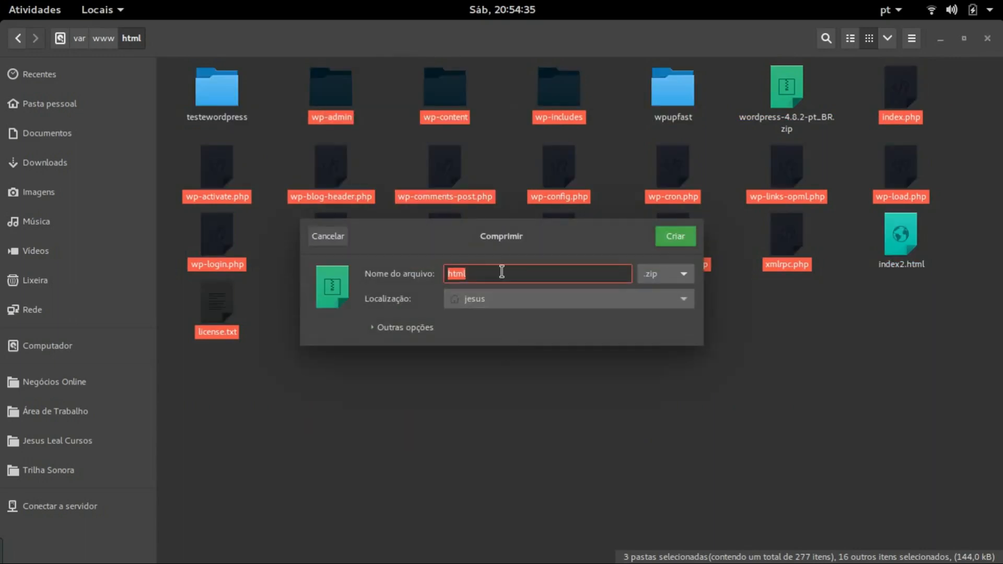
pyautogui.write('tete')
pyautogui.click(669, 304)
pyautogui.click(477, 532)
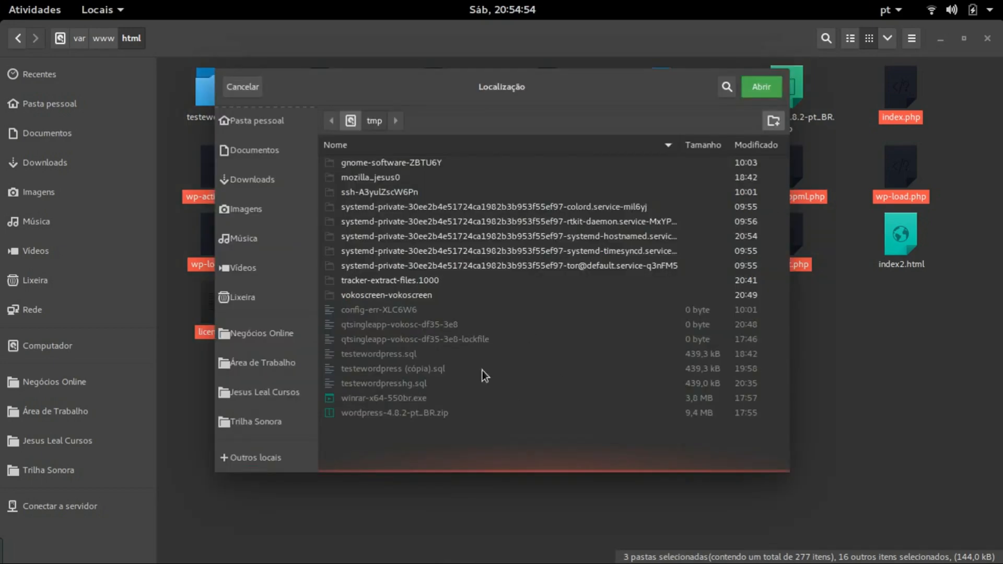
pyautogui.click(763, 87)
pyautogui.click(675, 238)
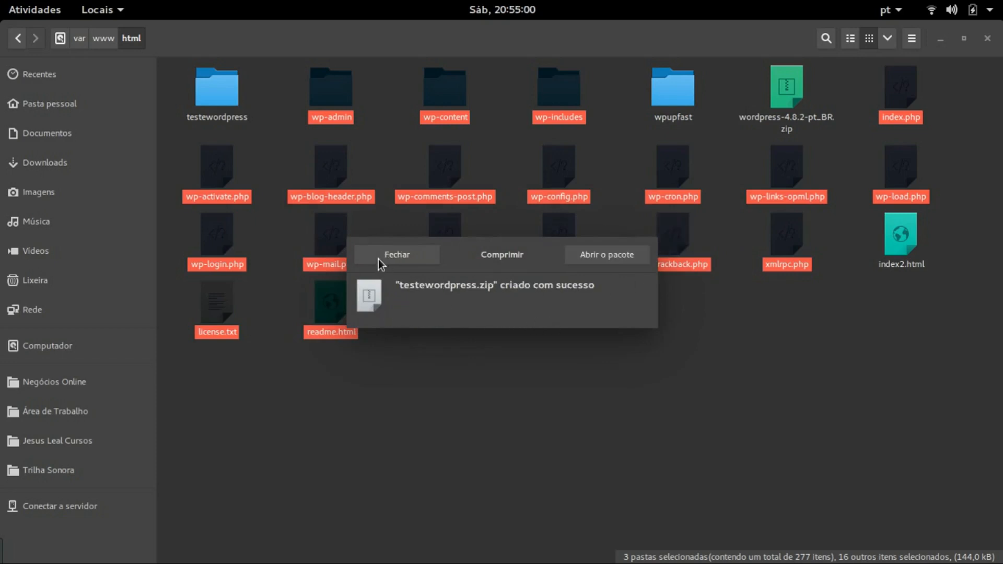
pyautogui.click(396, 255)
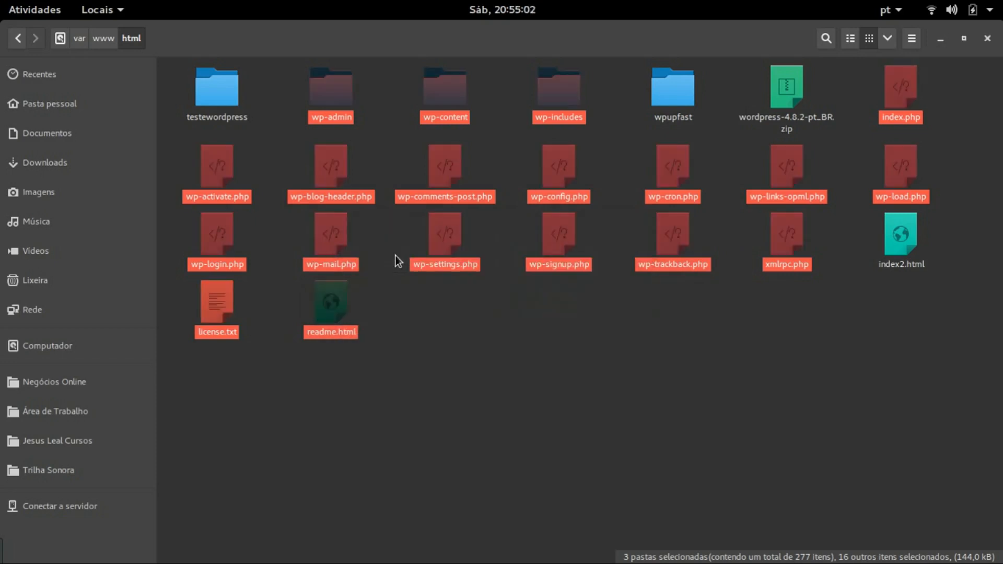
# Locate and select testewordpress.zip in /tmp, then return to the browser
pyautogui.click(61, 39)
pyautogui.doubleClick(679, 251)
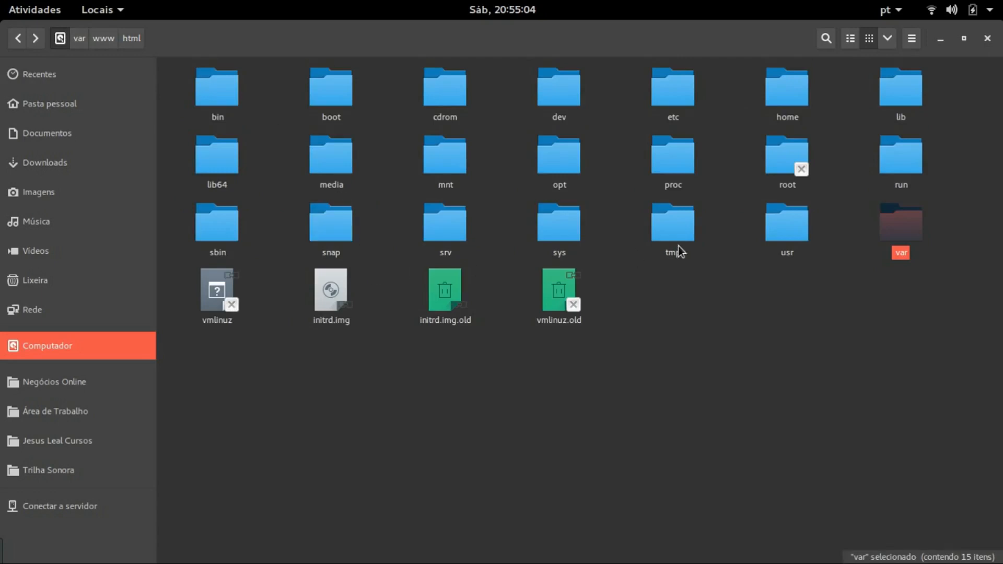
pyautogui.click(453, 203)
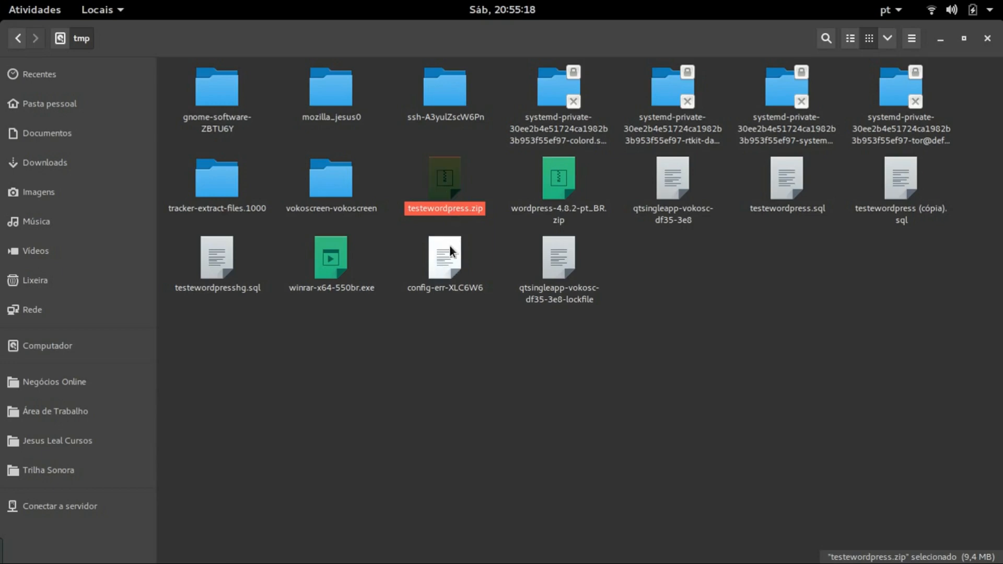
pyautogui.hotkey('alt', 'Tab')
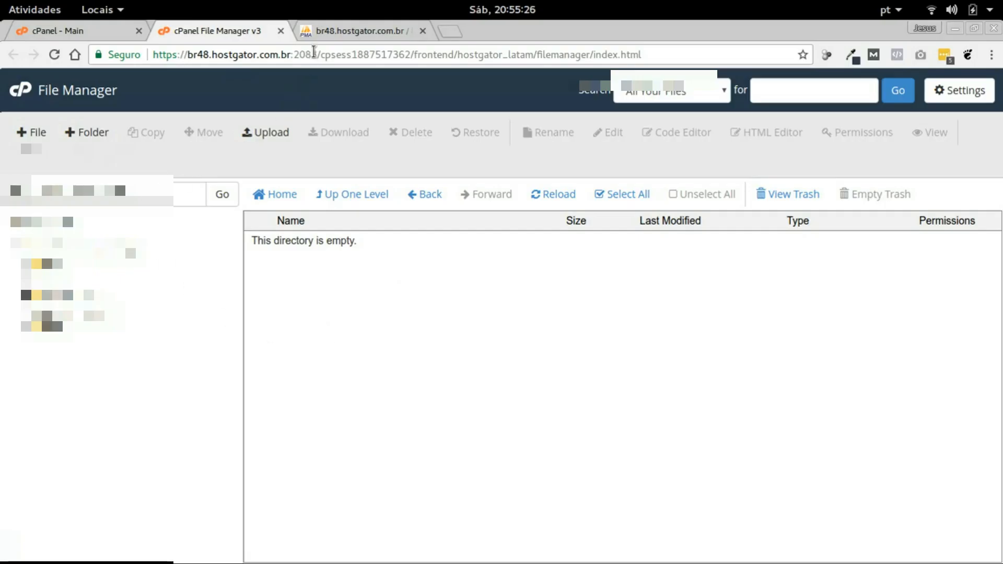
# Upload /tmp/testewordpress.zip to public_html/teste through File Manager's Upload page
pyautogui.click(316, 32)
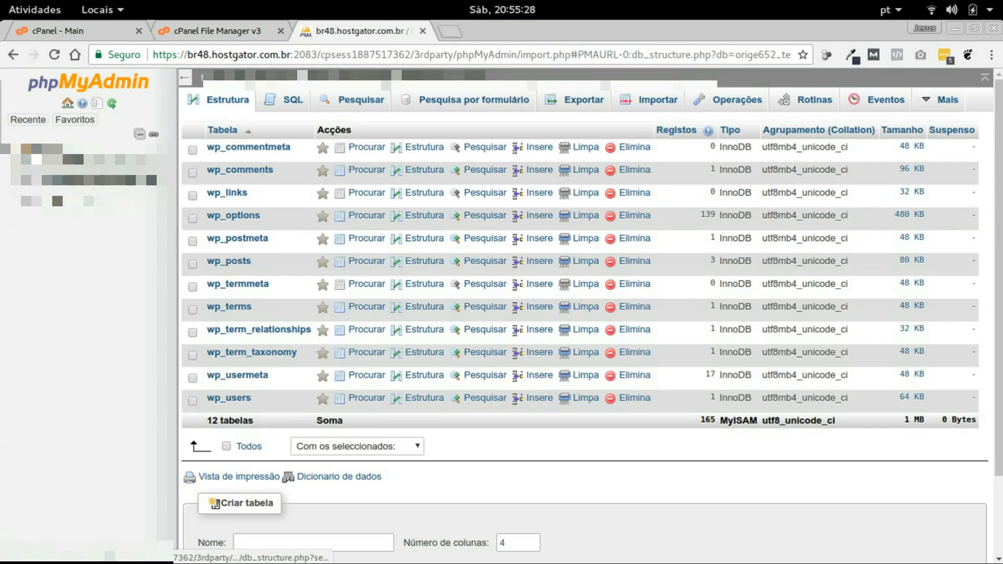
pyautogui.click(89, 33)
pyautogui.click(245, 31)
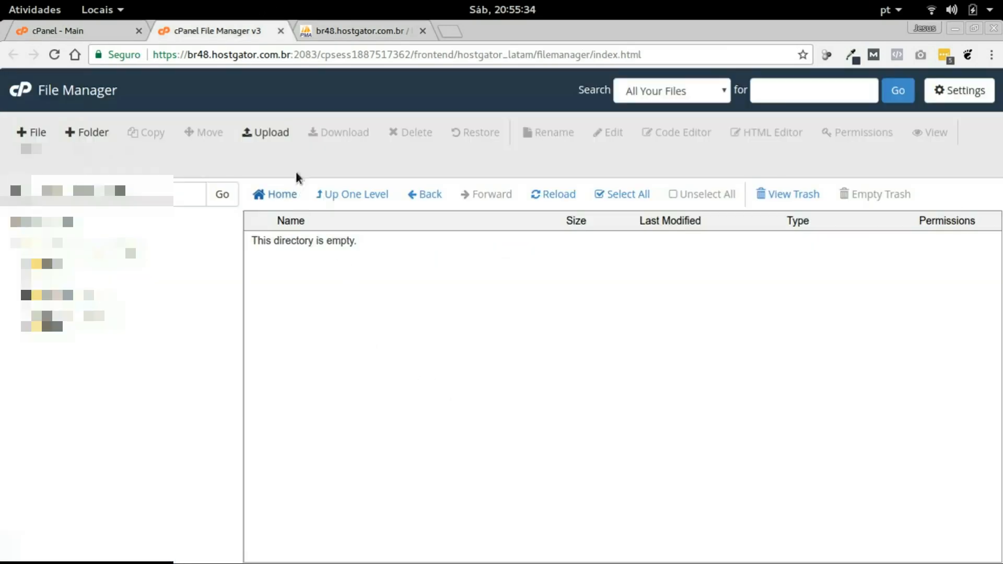
pyautogui.click(267, 134)
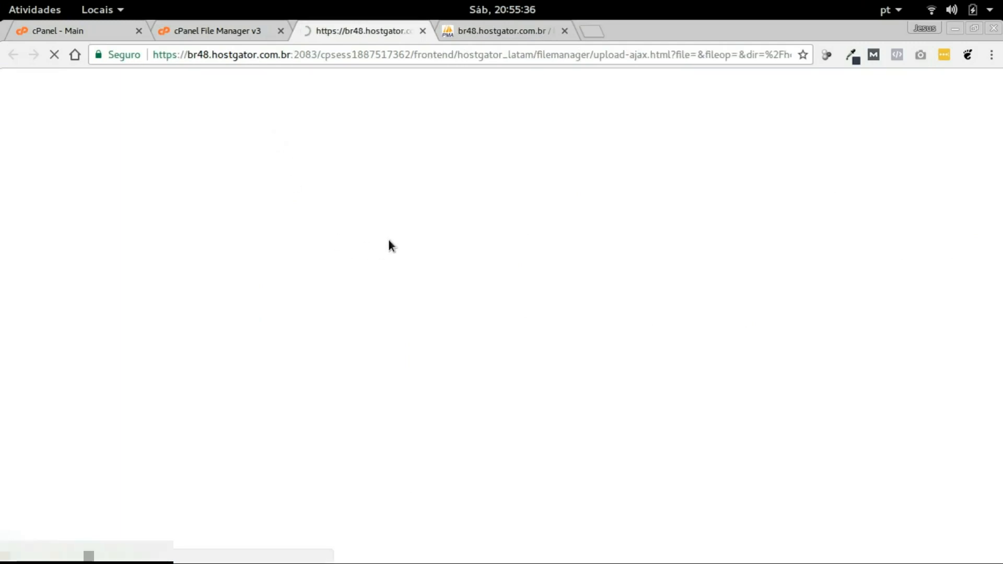
pyautogui.click(500, 336)
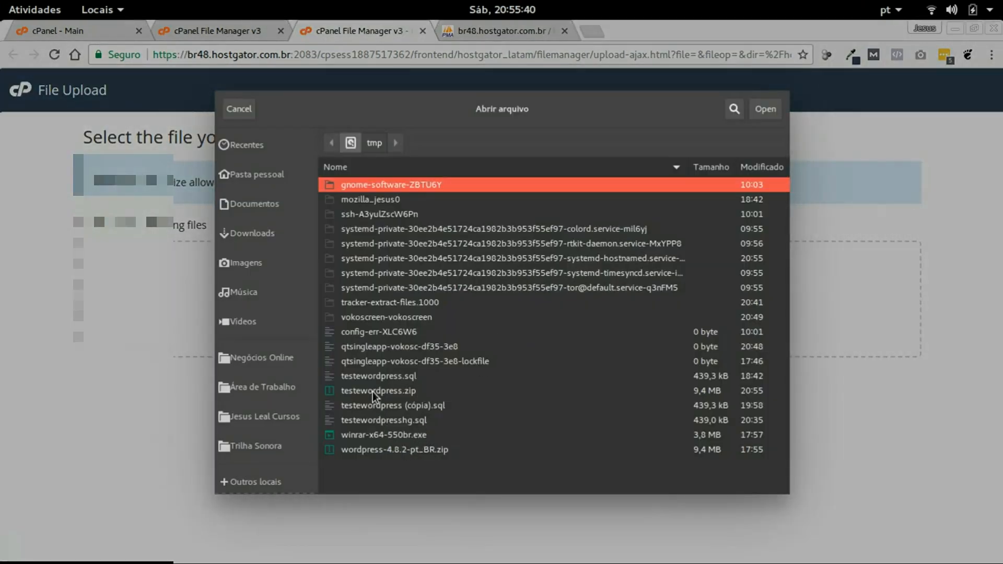
pyautogui.click(372, 391)
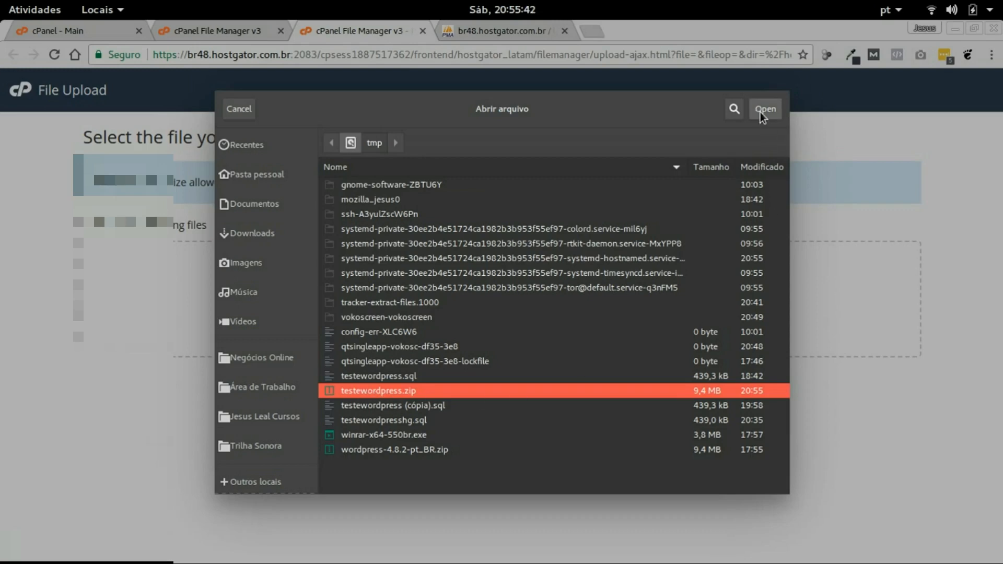
pyautogui.click(763, 108)
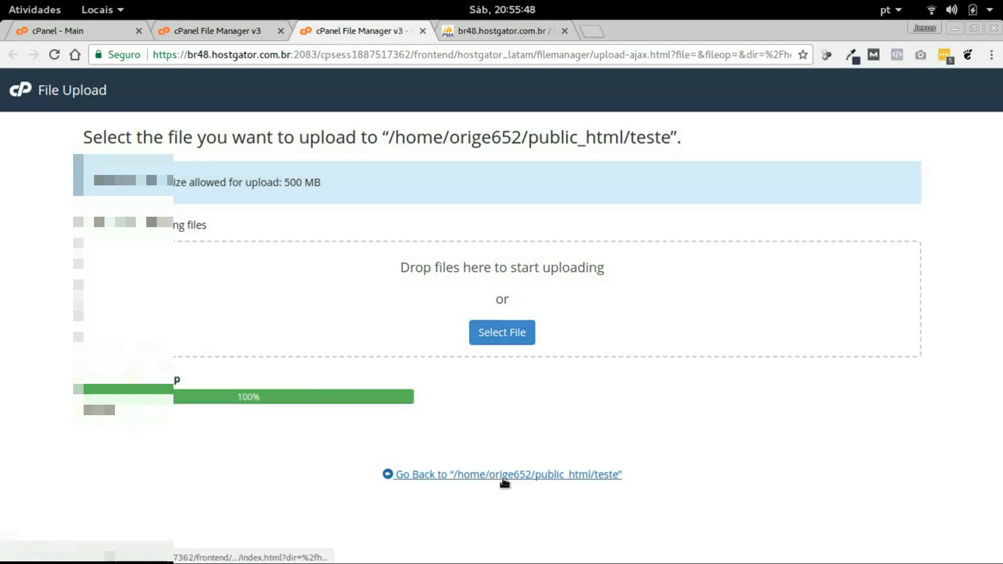
pyautogui.hotkey('ctrl', 'w')
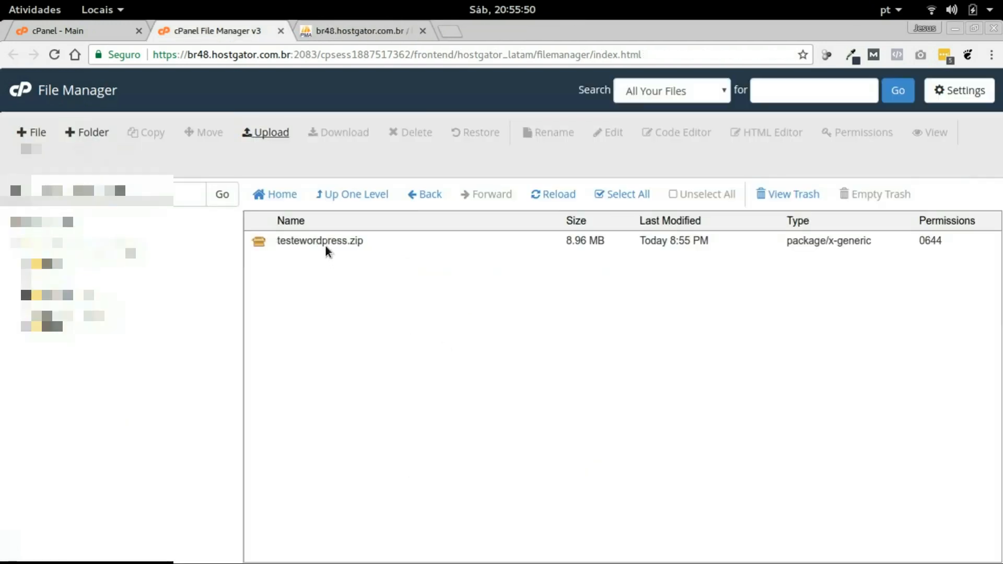
# Extract testewordpress.zip into /public_html/teste and reload the folder listing
pyautogui.click(315, 241)
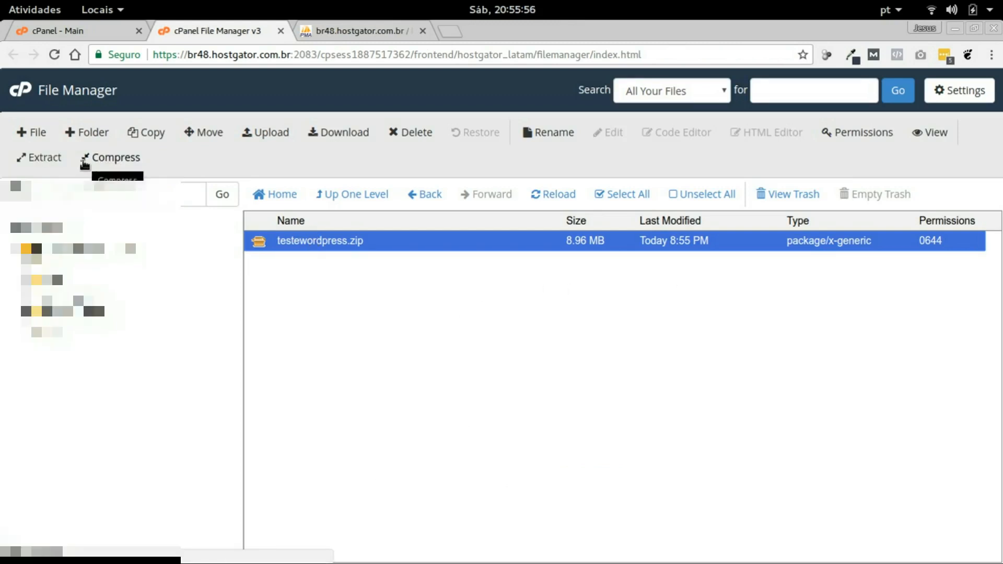
pyautogui.click(46, 161)
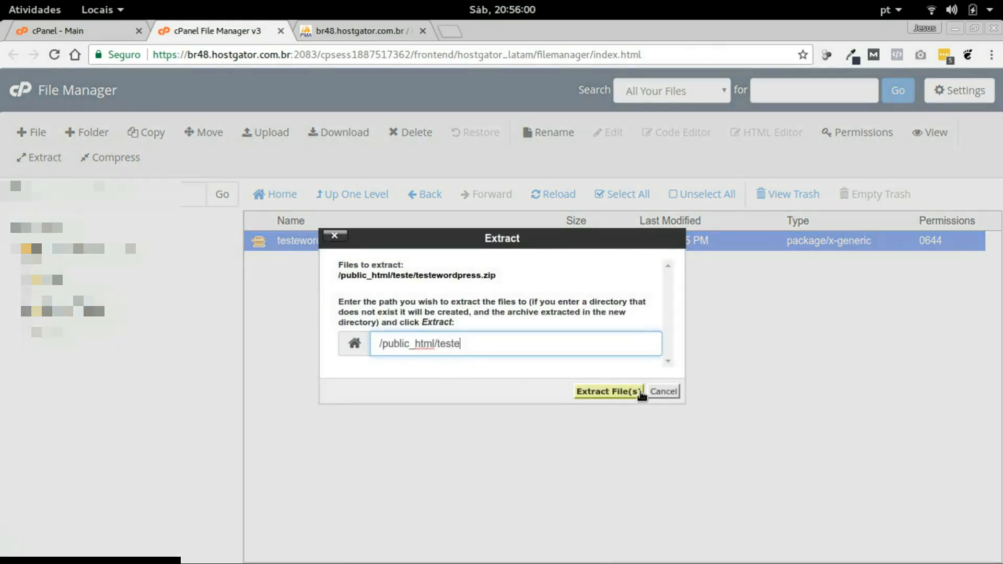
pyautogui.click(610, 391)
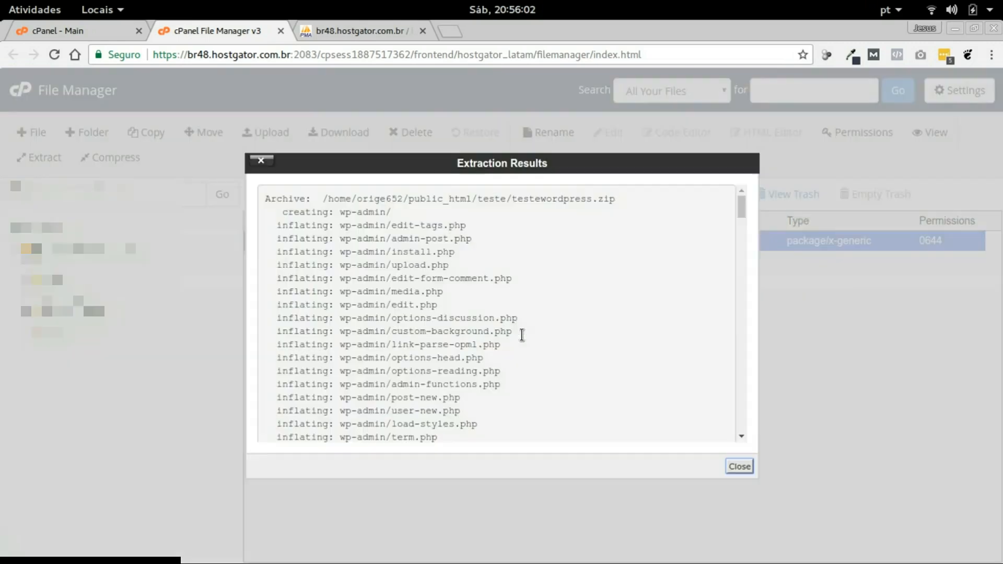
pyautogui.click(733, 469)
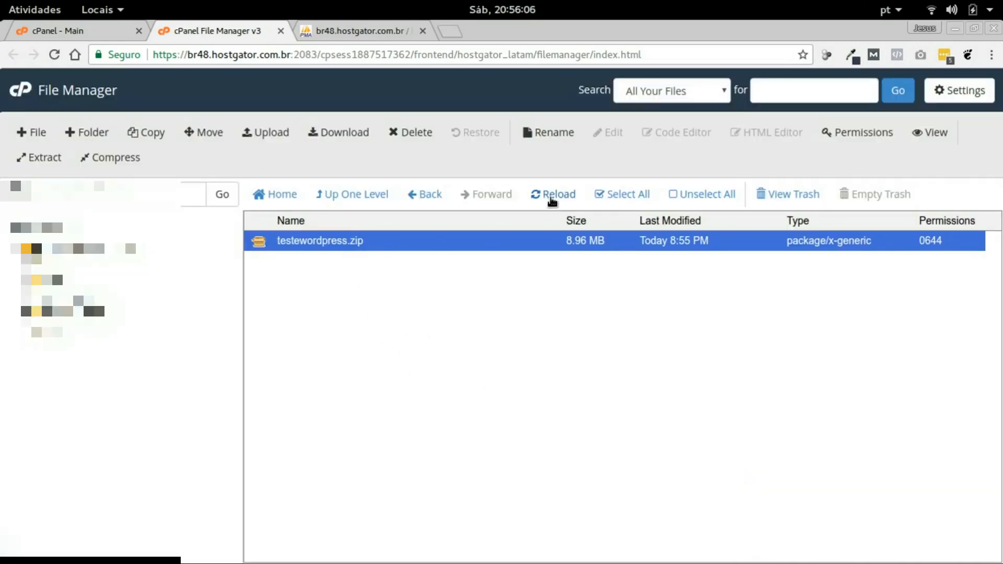
pyautogui.click(553, 197)
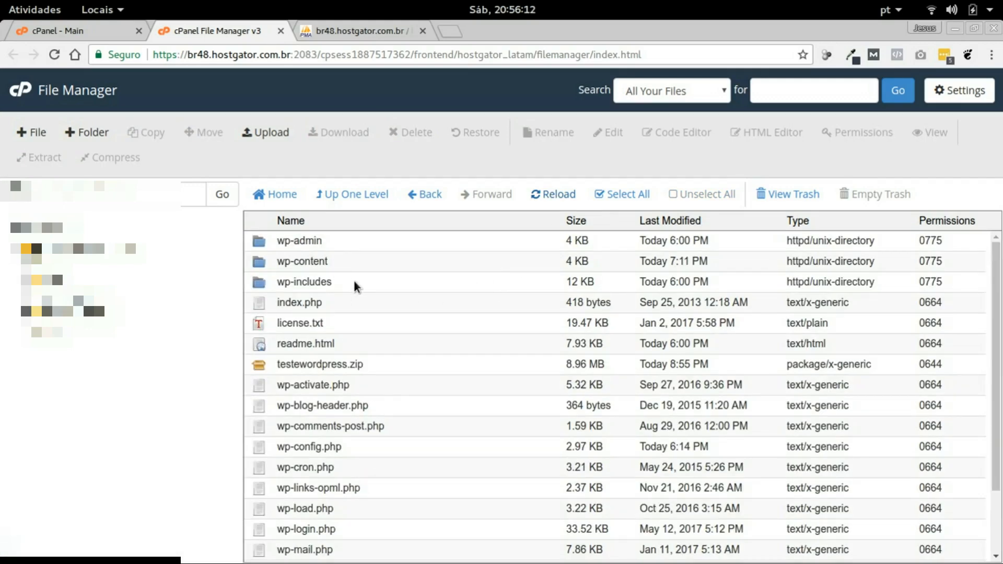
pyautogui.hotkey('alt', 'Tab')
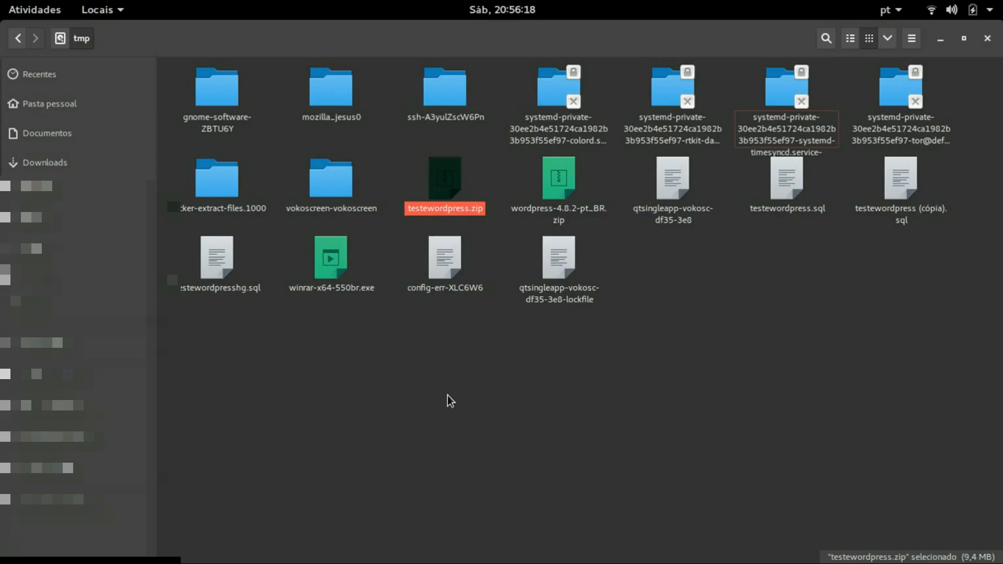
pyautogui.hotkey('alt', 'Tab')
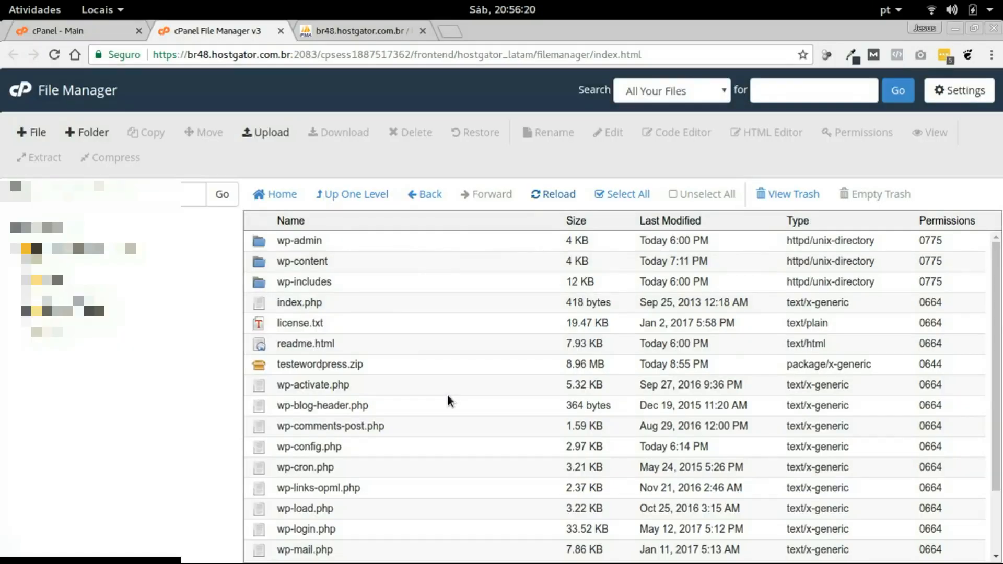
pyautogui.hotkey('alt', 'Tab')
pyautogui.hotkey('alt', 'Tab')
pyautogui.hotkey('alt', 'Tab')
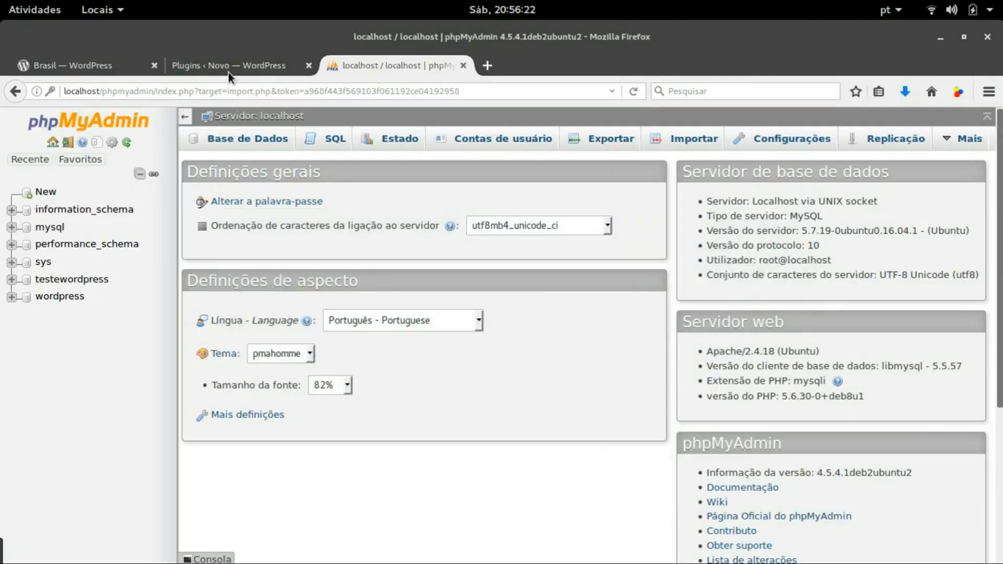
pyautogui.click(230, 67)
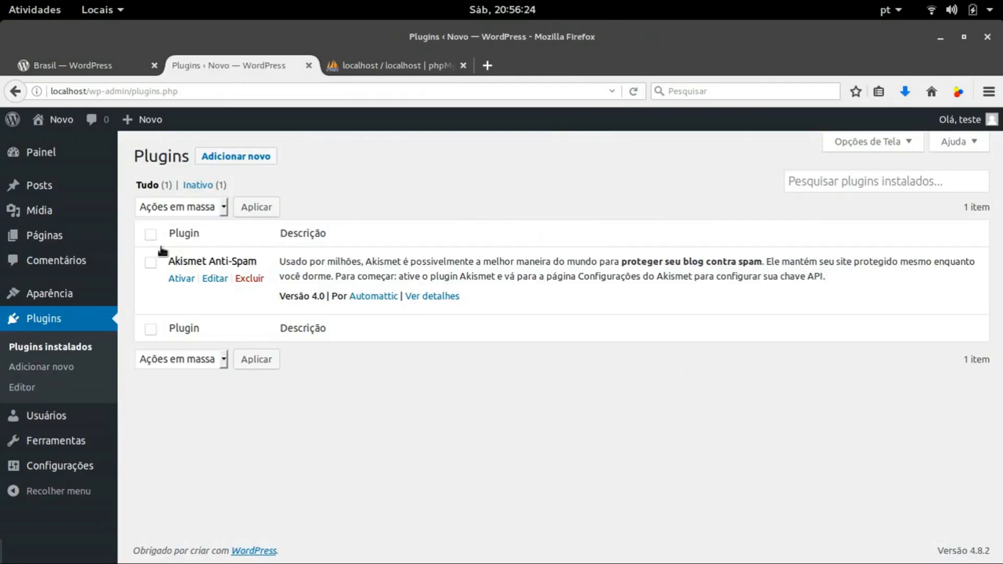
pyautogui.click(67, 90)
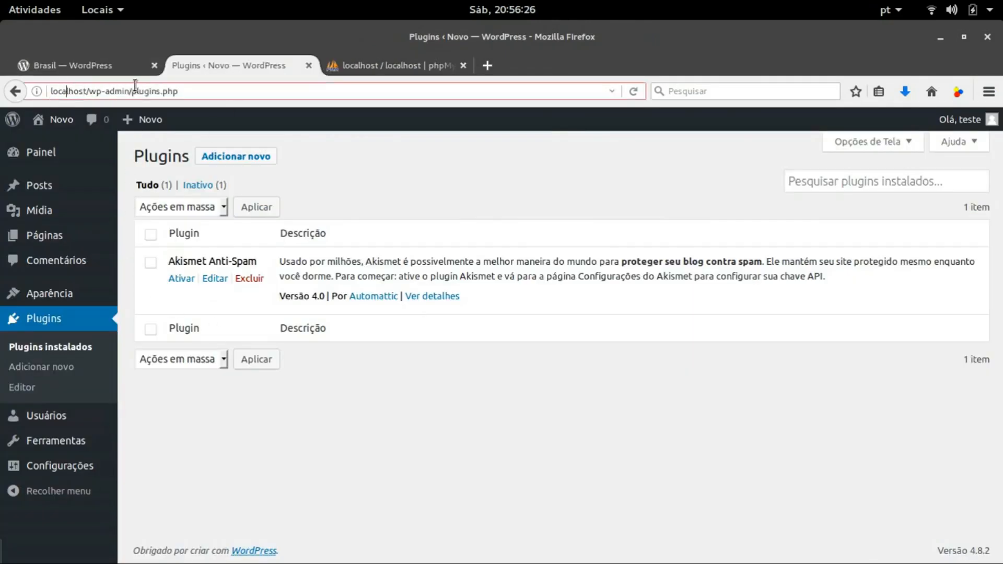
pyautogui.tripleClick(48, 95)
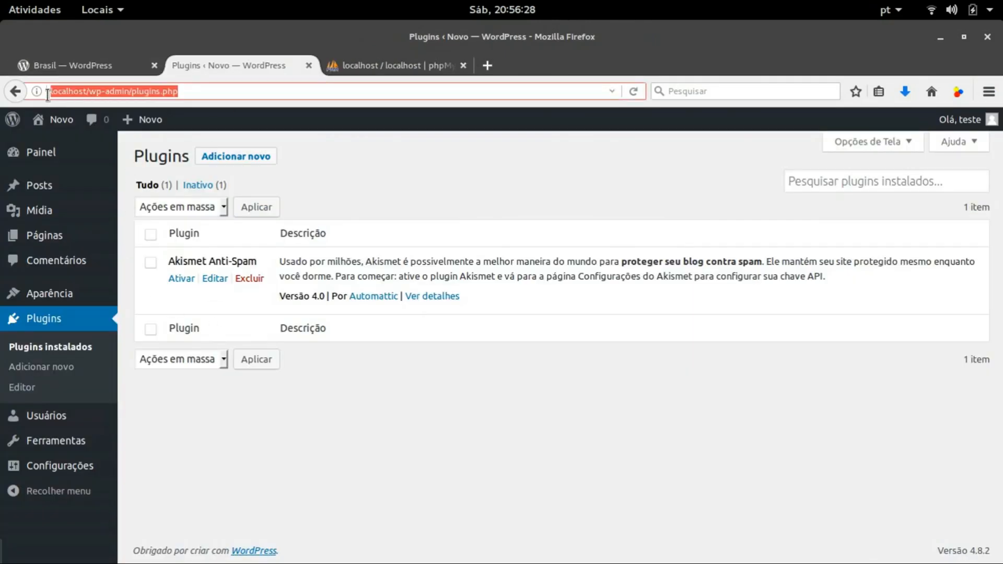
pyautogui.click(203, 90)
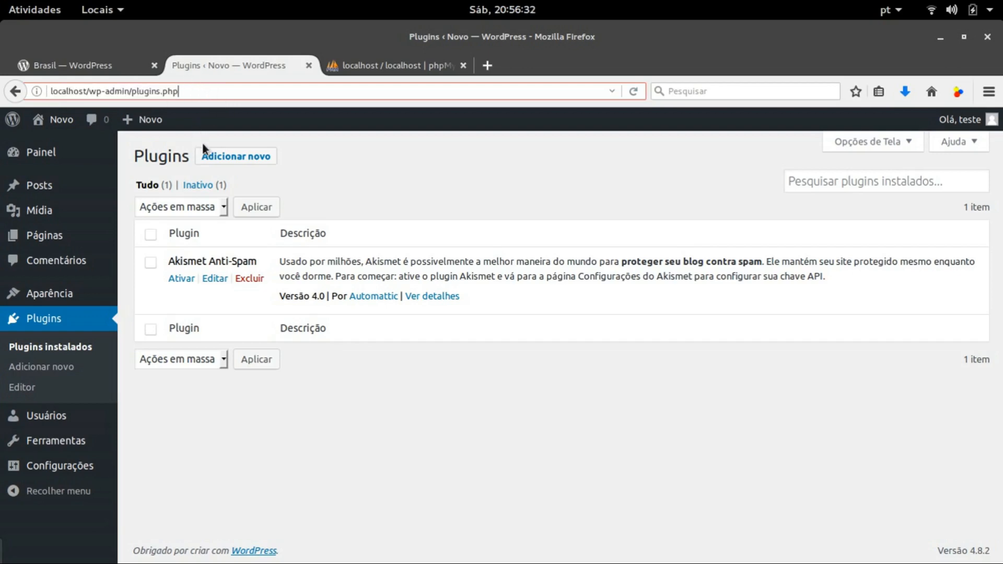
pyautogui.hotkey('alt', 'Tab')
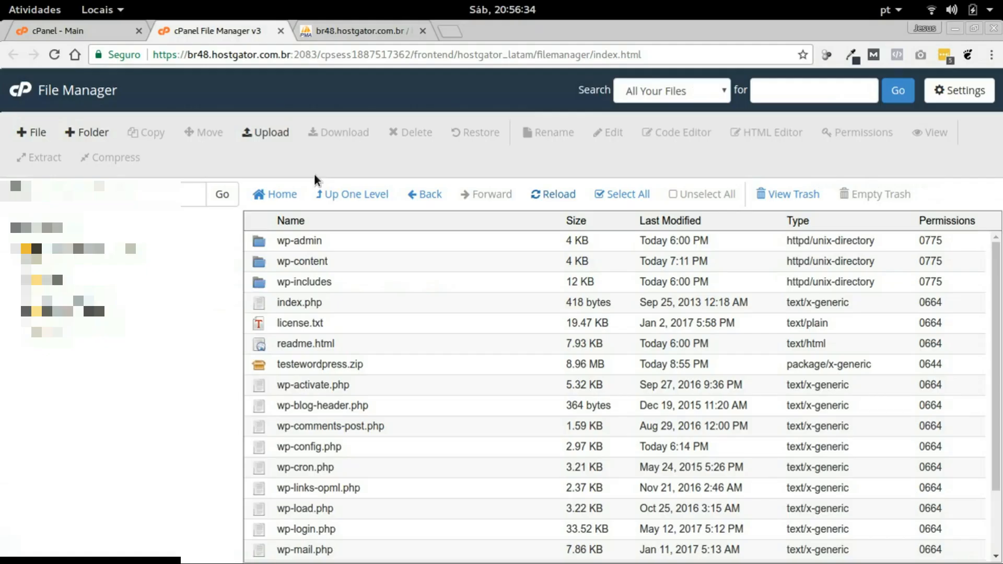
# Open wp-config.php from the teste folder in the File Manager text editor
pyautogui.scroll(-3, 371, 318)
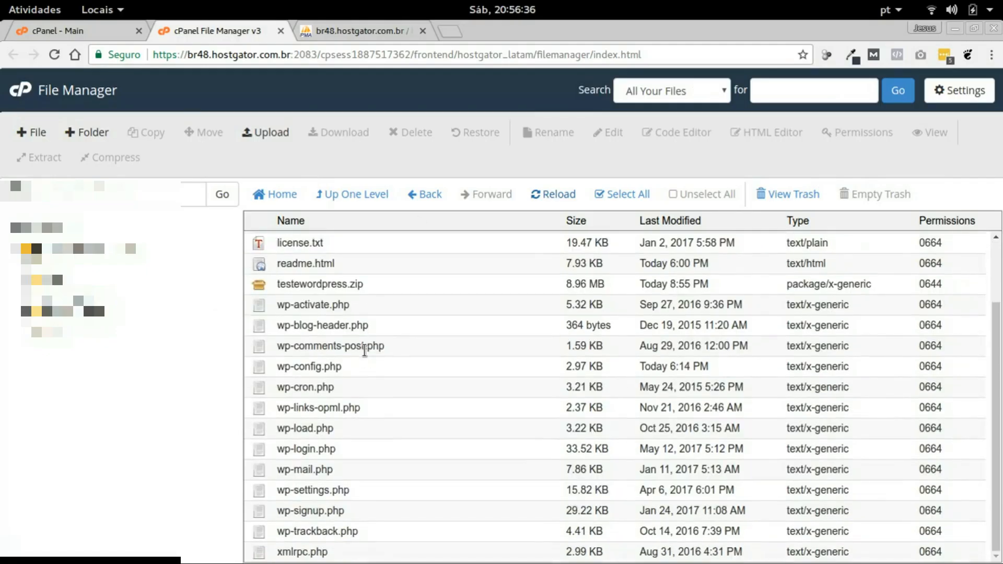
pyautogui.click(318, 368)
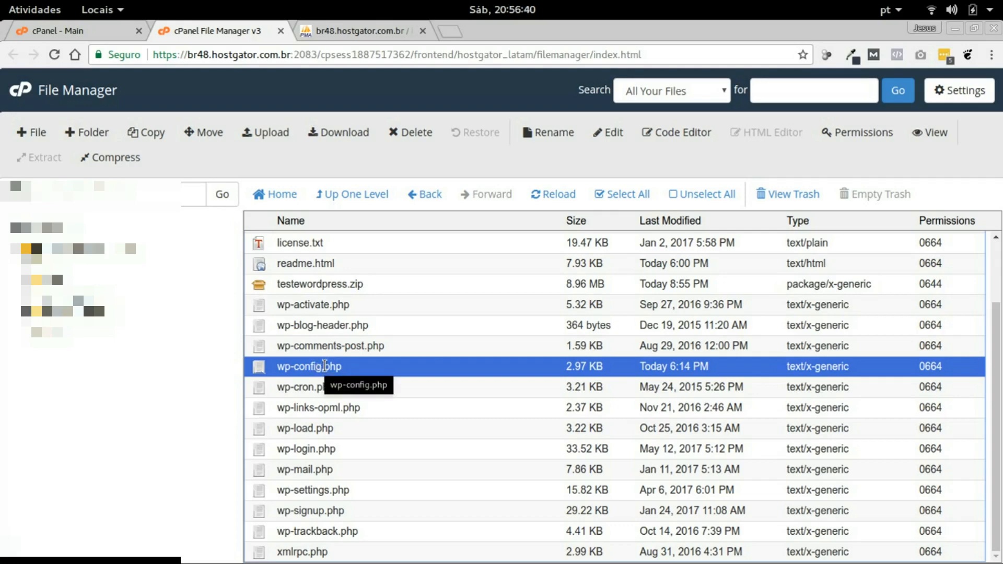
pyautogui.click(612, 132)
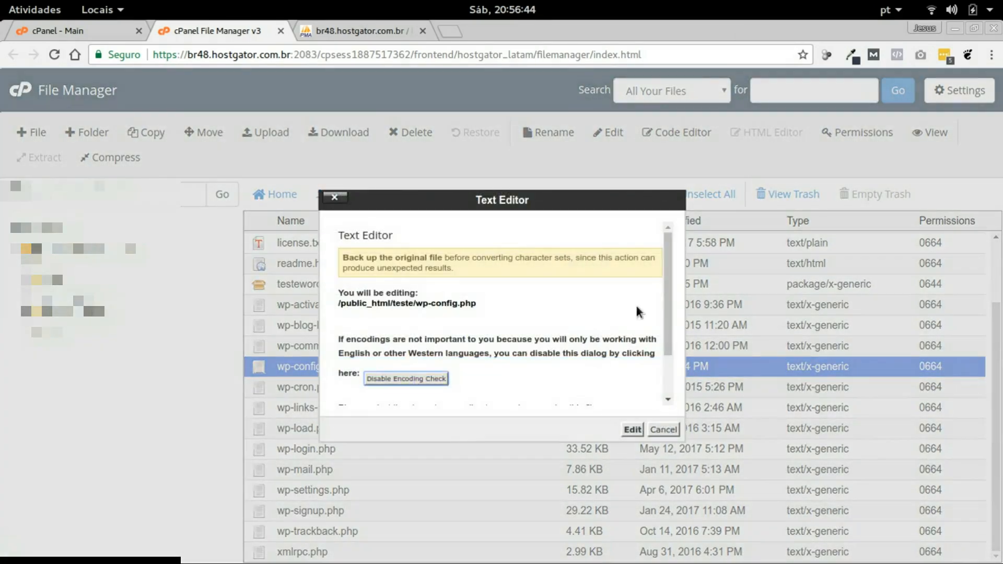
pyautogui.click(638, 427)
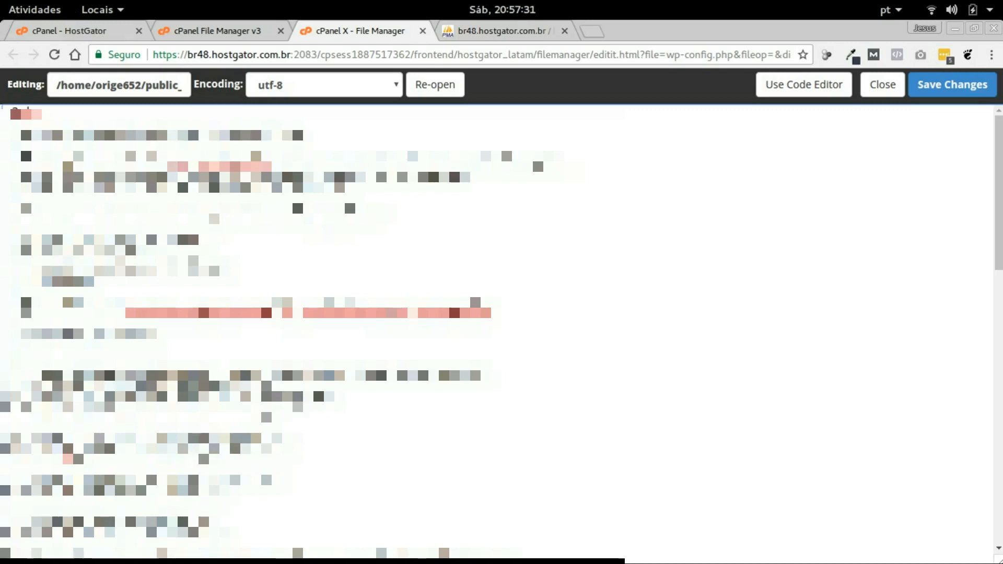
# Replace the database name and password values in wp-config.php and save the changes
pyautogui.click(146, 412)
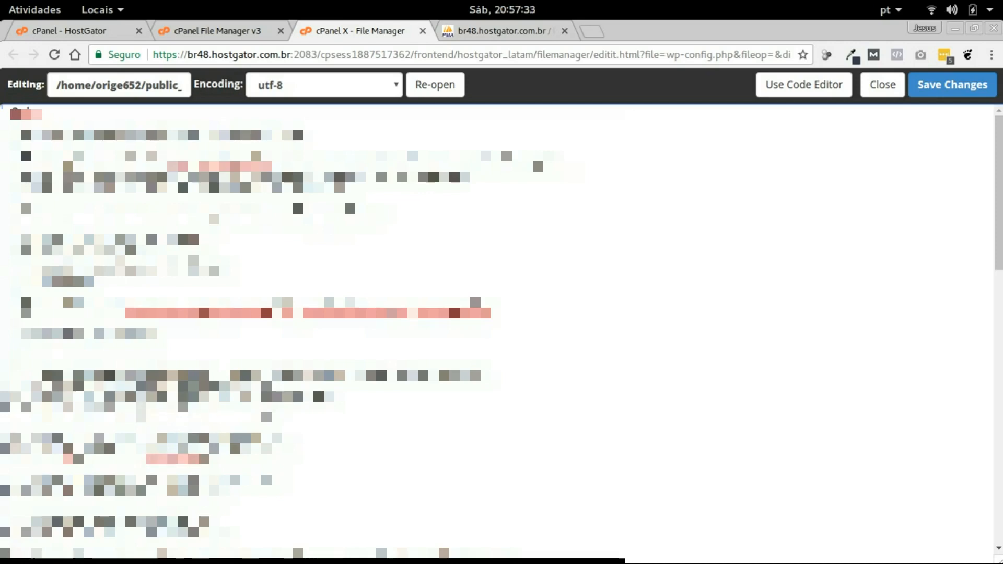
pyautogui.write('orig')
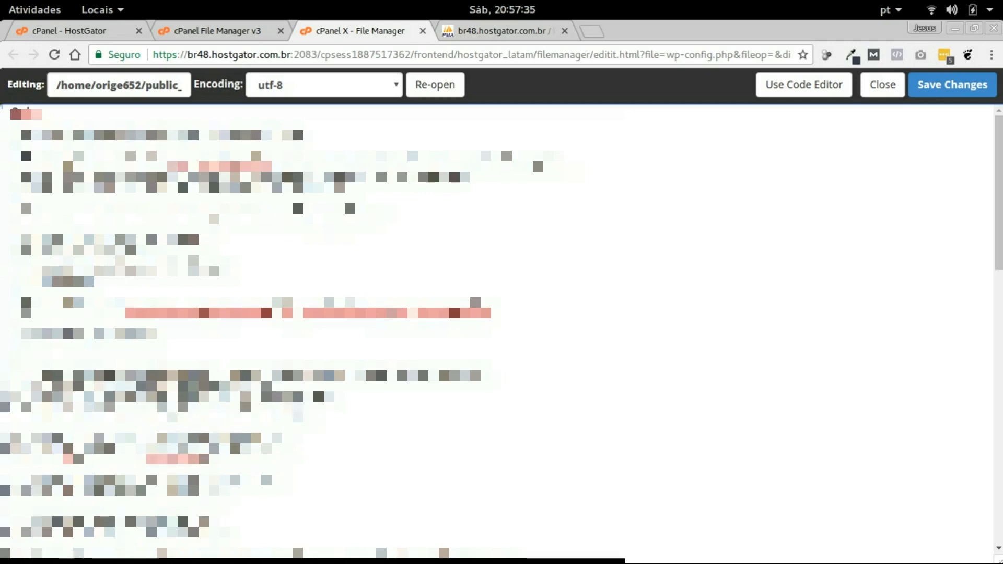
pyautogui.write('e65')
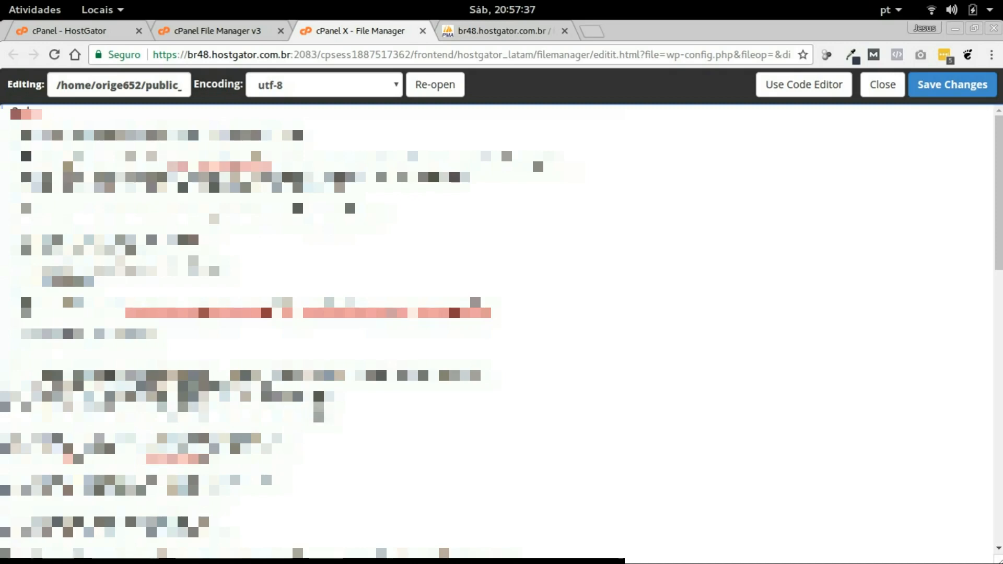
pyautogui.write('2')
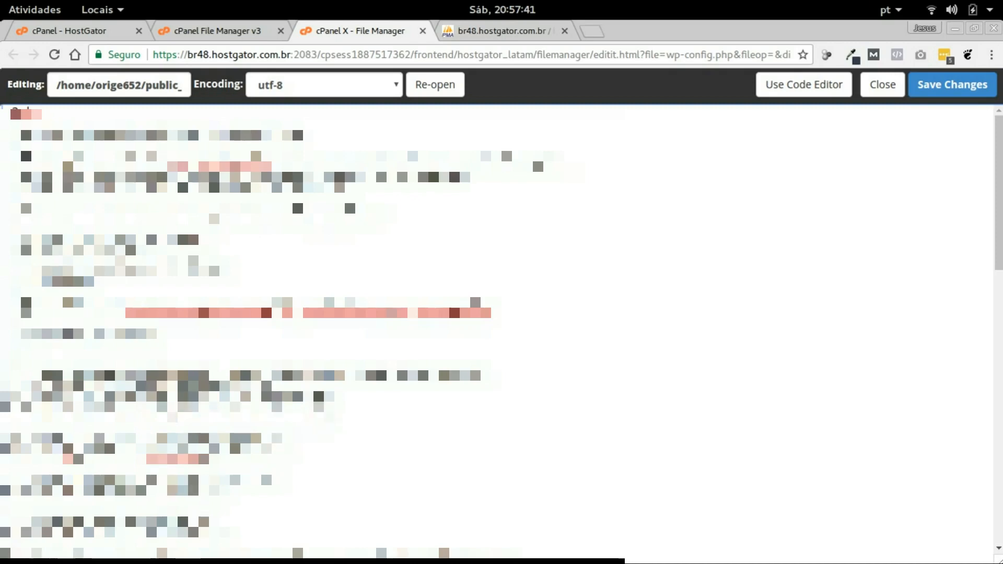
pyautogui.moveTo(166, 490); pyautogui.dragTo(200, 490)
pyautogui.write('12345678')
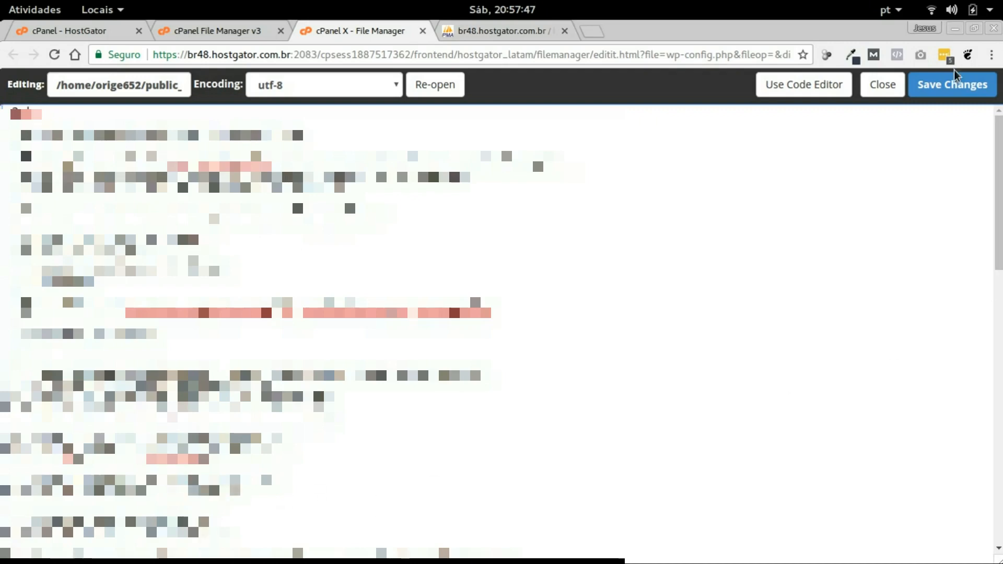
pyautogui.click(948, 93)
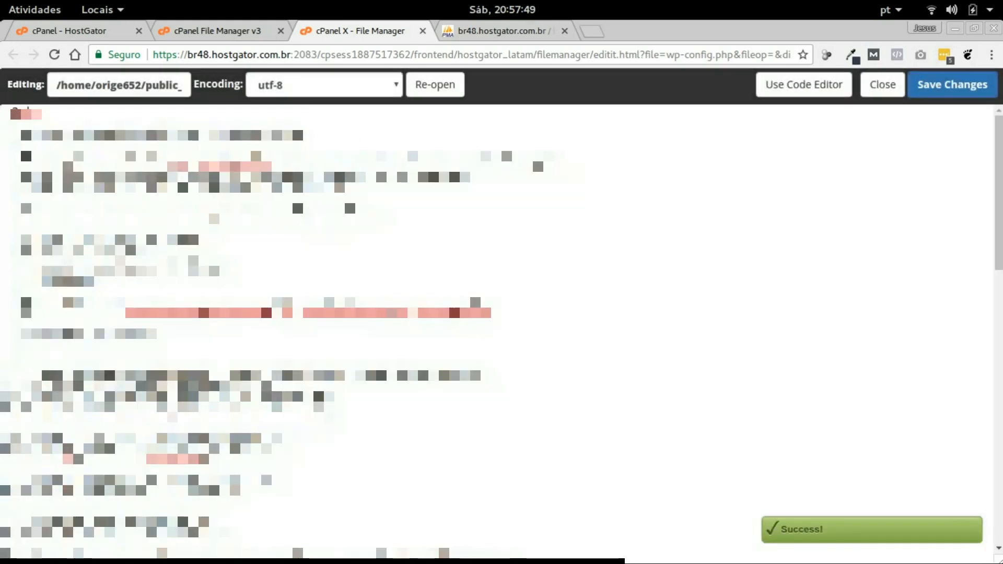
# Load teste.origembrindes.com.br in a new browser tab to view the migrated site
pyautogui.click(595, 32)
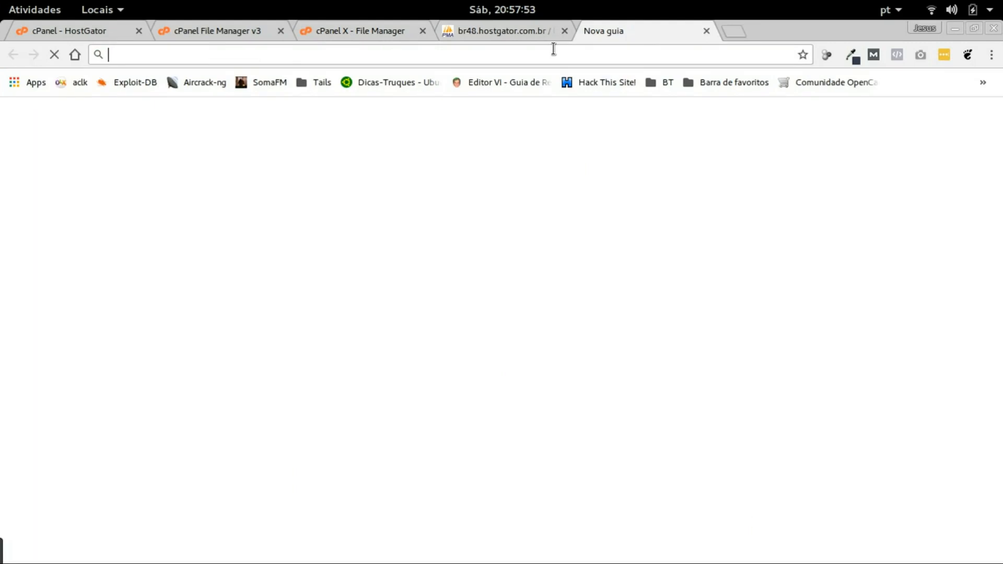
pyautogui.write('teste.')
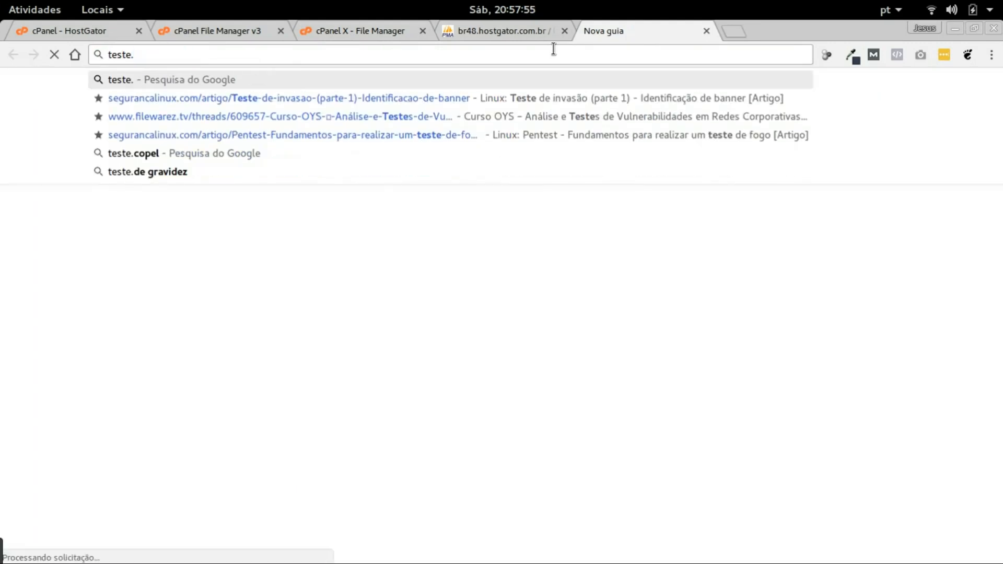
pyautogui.write('origembr')
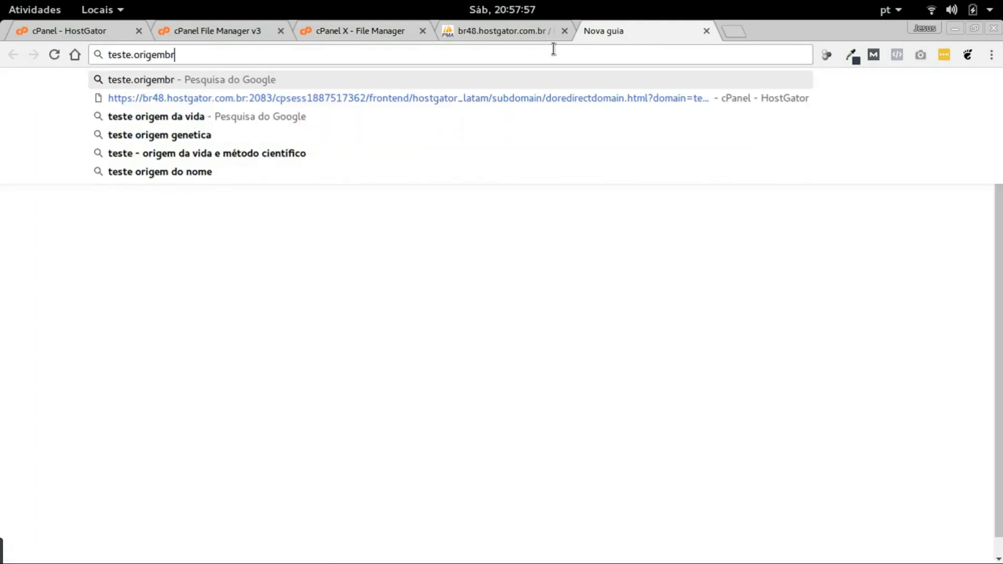
pyautogui.write('indes.com.br')
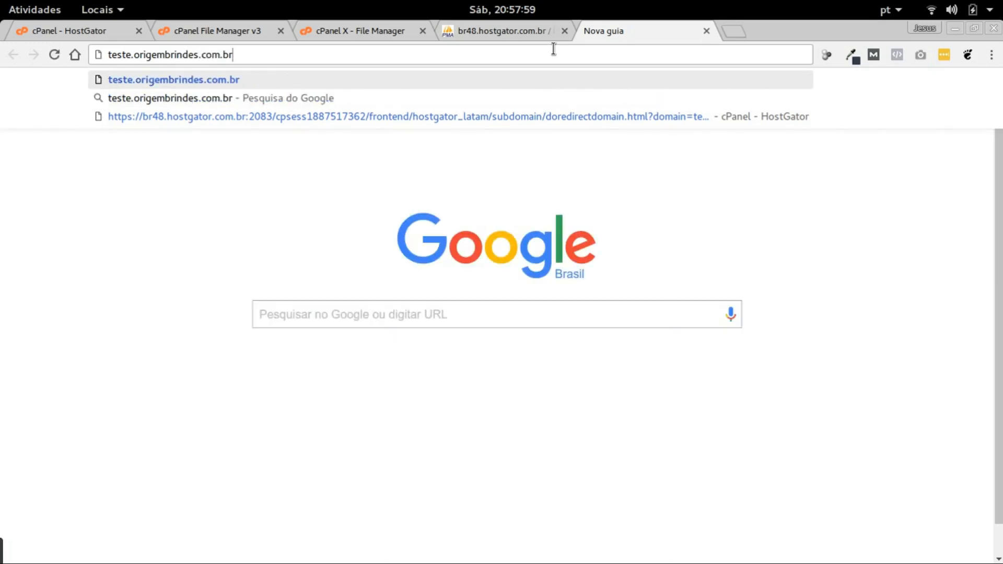
pyautogui.press('Return')
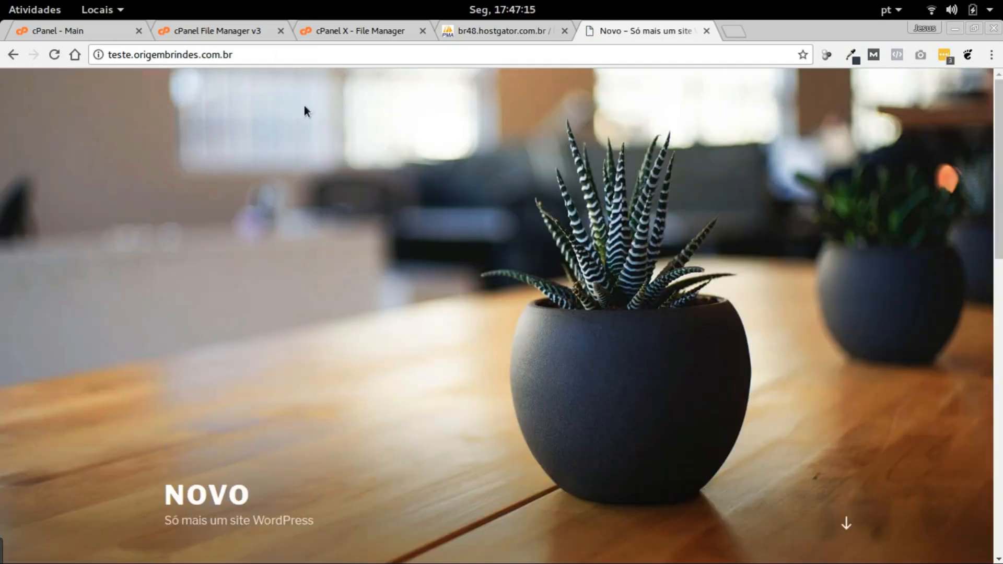
pyautogui.scroll(-4, 467, 177)
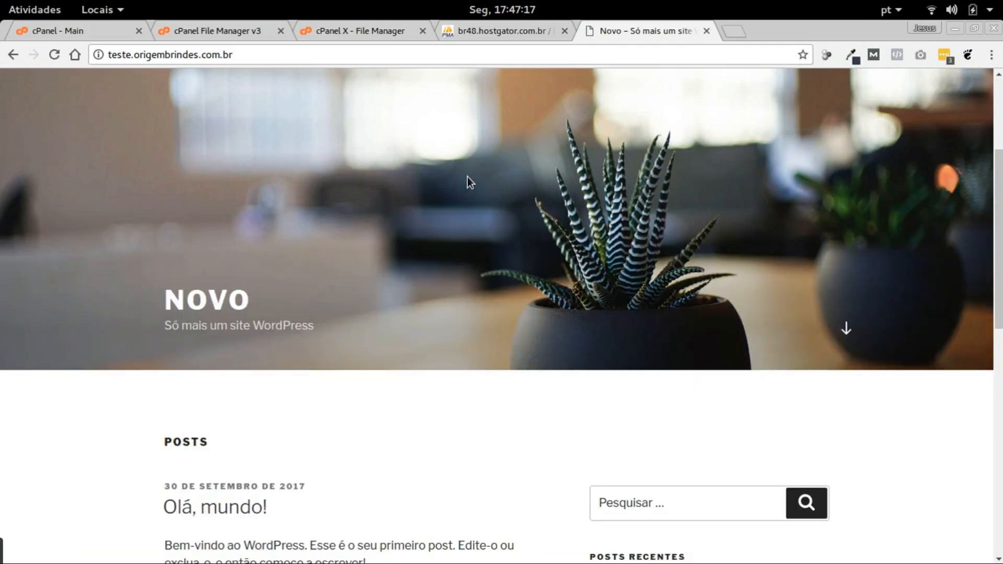
pyautogui.scroll(-3, 467, 177)
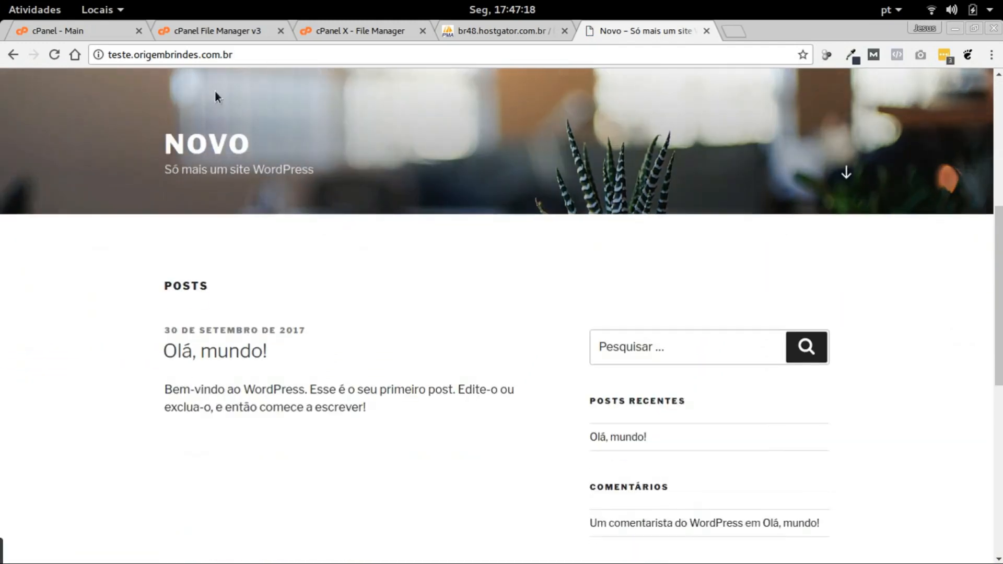
pyautogui.doubleClick(119, 55)
pyautogui.moveTo(134, 54); pyautogui.dragTo(238, 54)
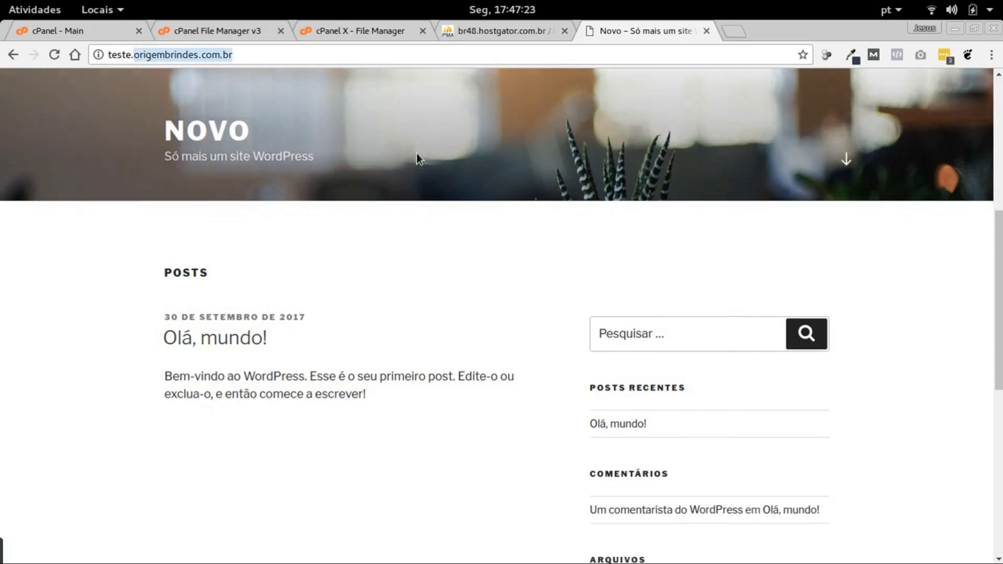
pyautogui.scroll(-5, 416, 153)
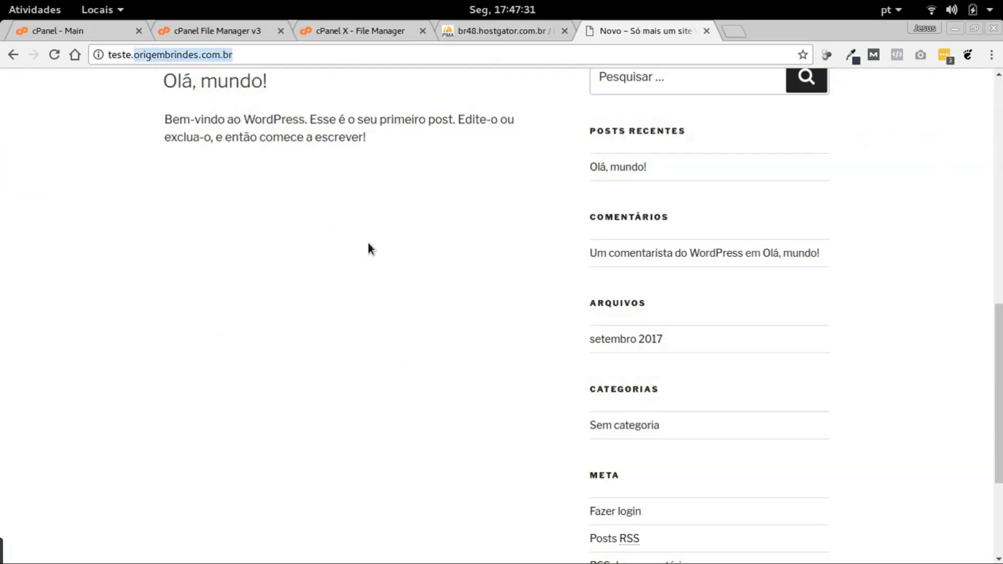
pyautogui.scroll(8, 387, 241)
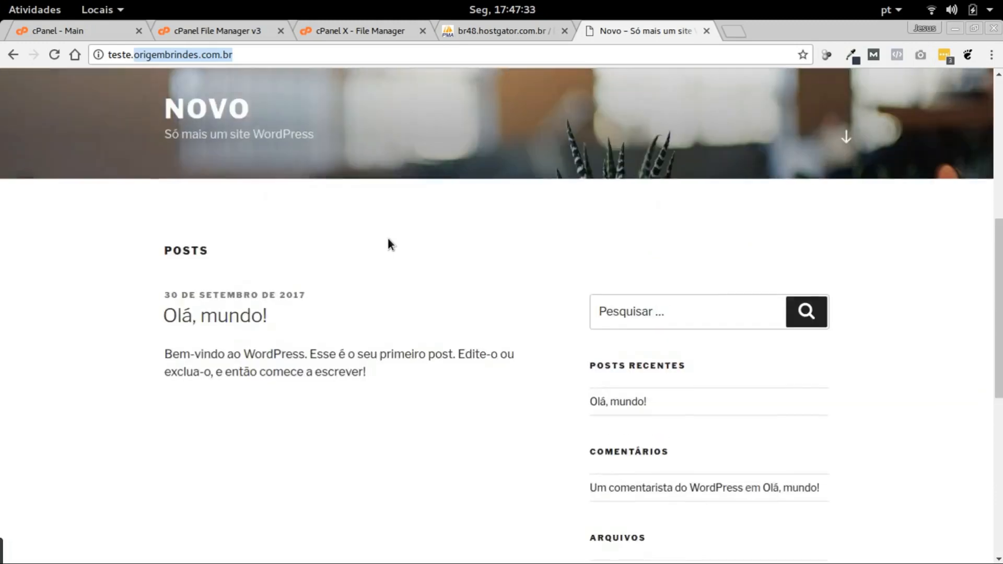
pyautogui.scroll(3, 388, 239)
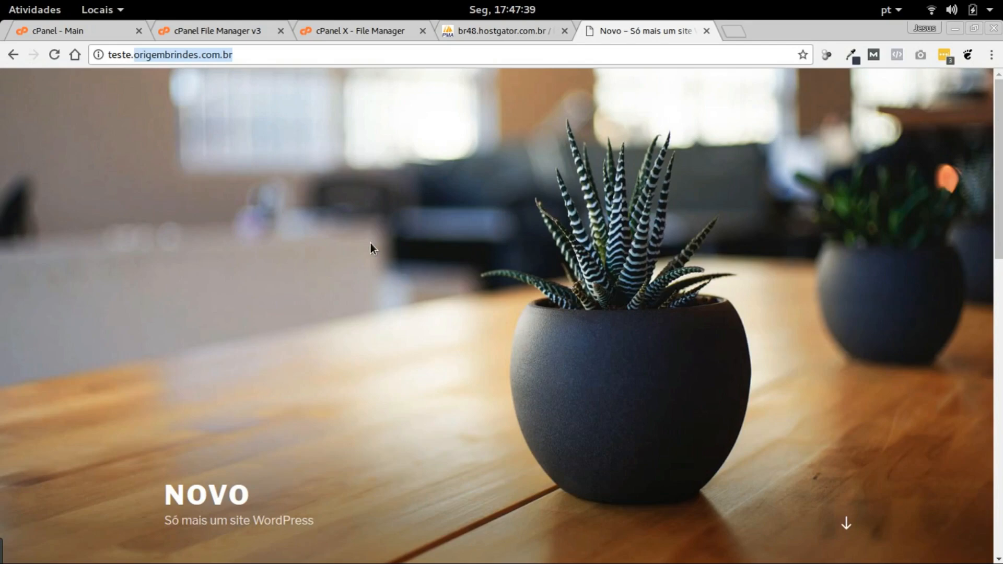
pyautogui.scroll(-8, 372, 251)
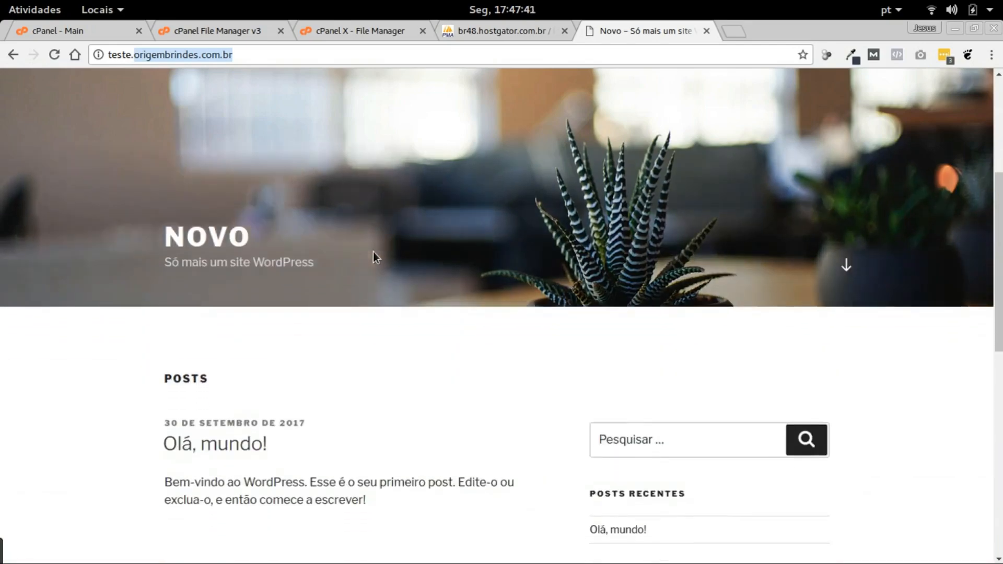
pyautogui.scroll(-5, 374, 256)
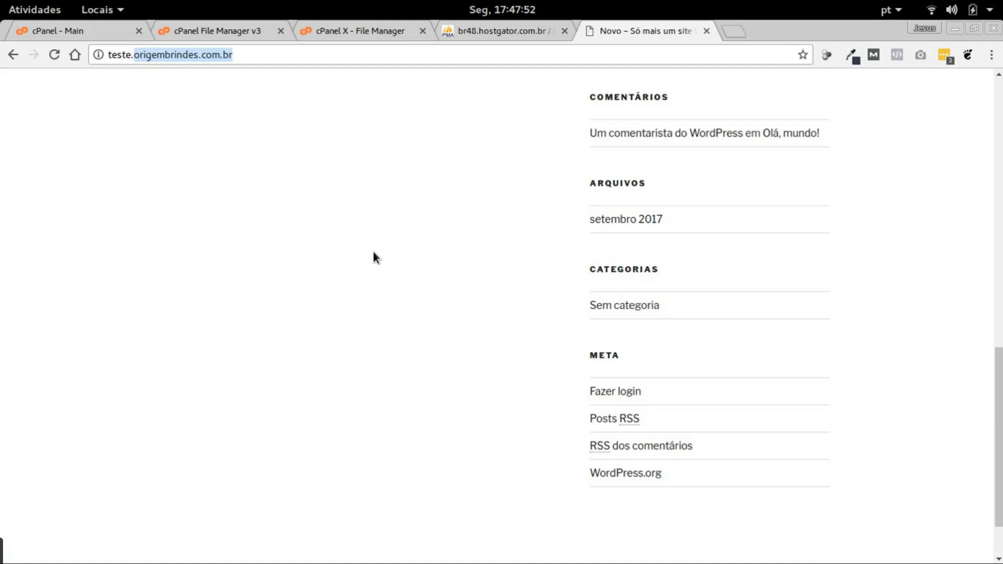
pyautogui.scroll(10, 409, 273)
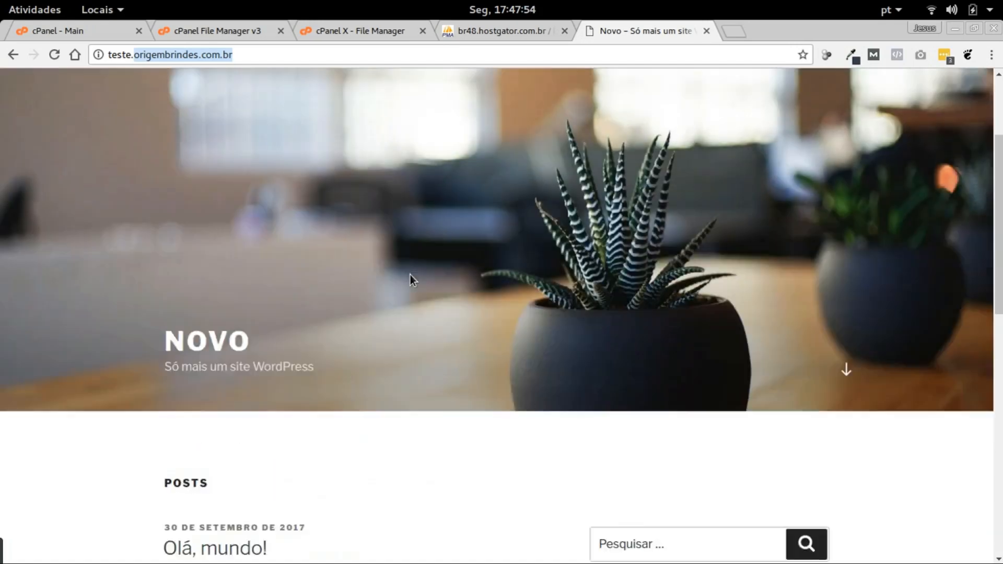
pyautogui.scroll(3, 409, 275)
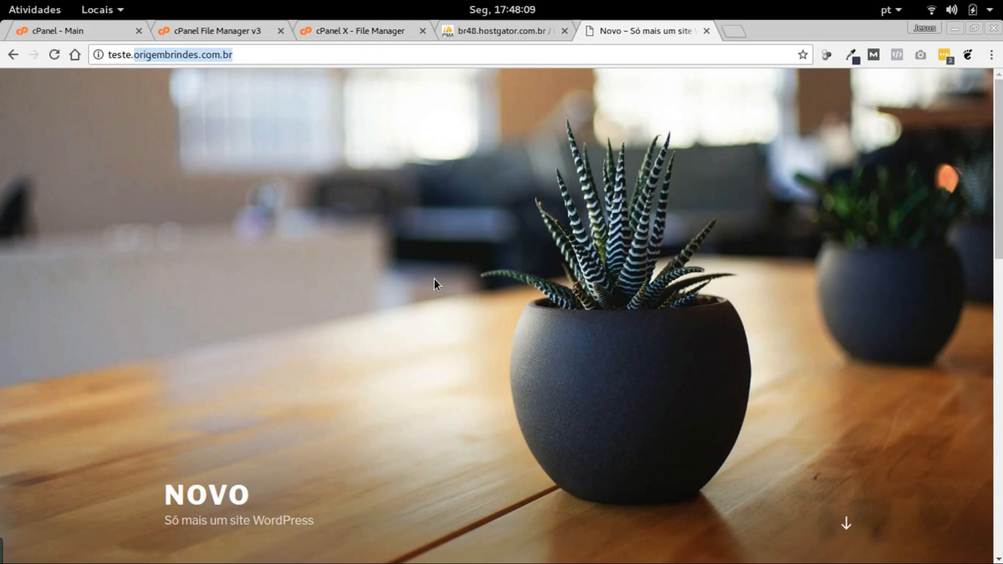
pyautogui.click(211, 56)
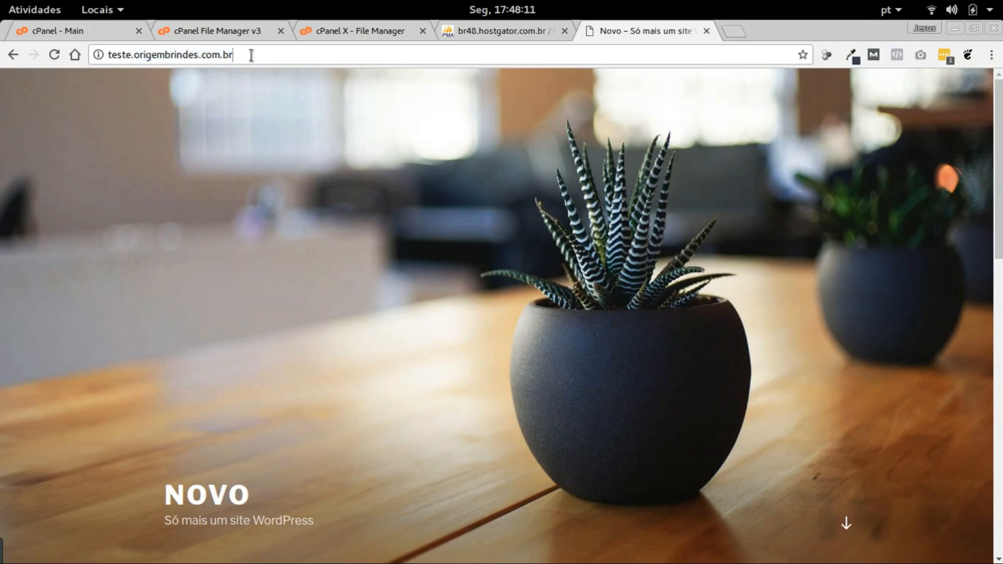
pyautogui.moveTo(257, 54)
pyautogui.mouseDown()
pyautogui.moveTo(85, 55)
pyautogui.moveTo(243, 57)
pyautogui.mouseUp()
pyautogui.click(141, 72)
pyautogui.click(138, 56)
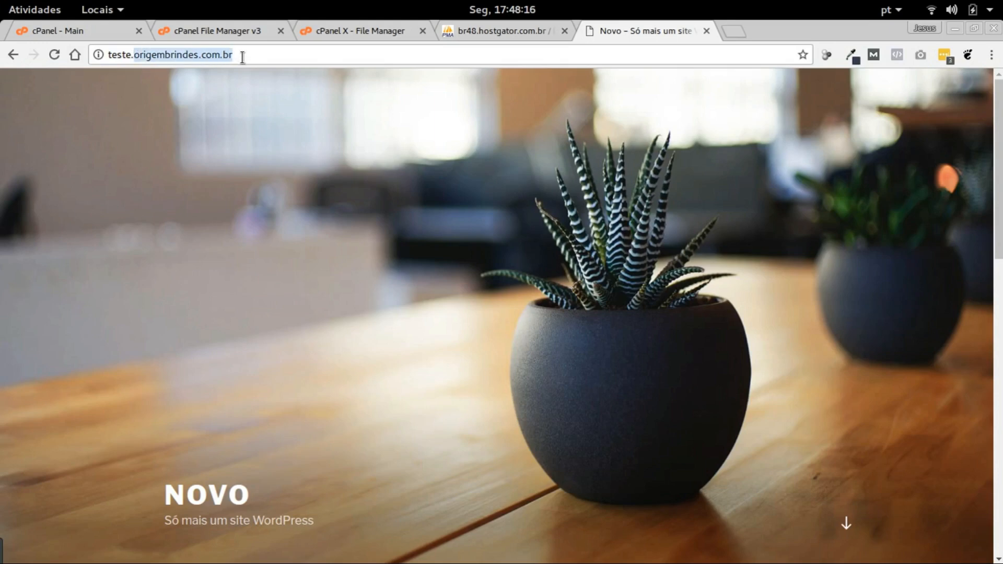
pyautogui.click(137, 52)
pyautogui.moveTo(135, 54); pyautogui.dragTo(232, 57)
pyautogui.moveTo(133, 54); pyautogui.dragTo(107, 55)
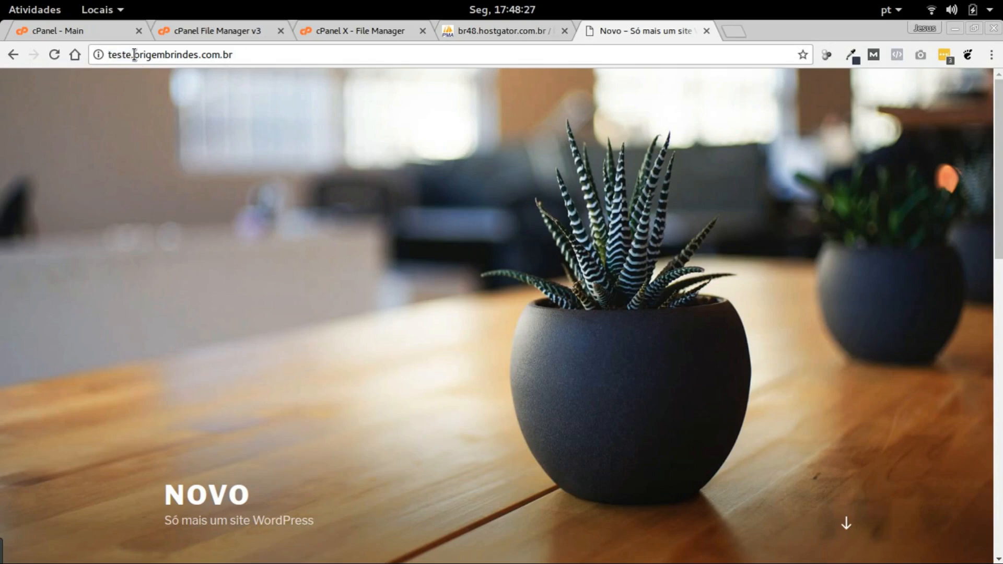
pyautogui.click(176, 88)
pyautogui.scroll(-15, 345, 149)
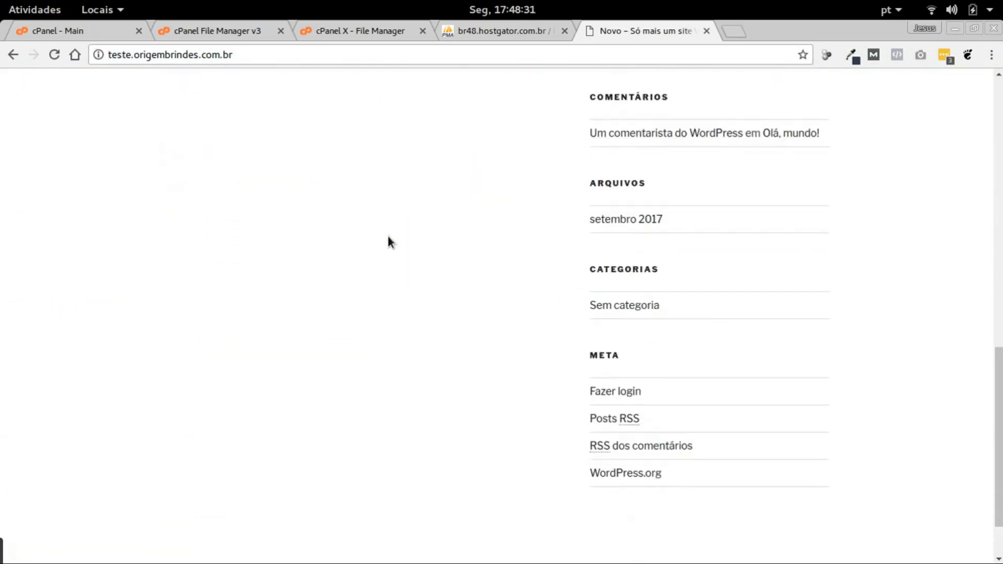
pyautogui.scroll(-3, 389, 241)
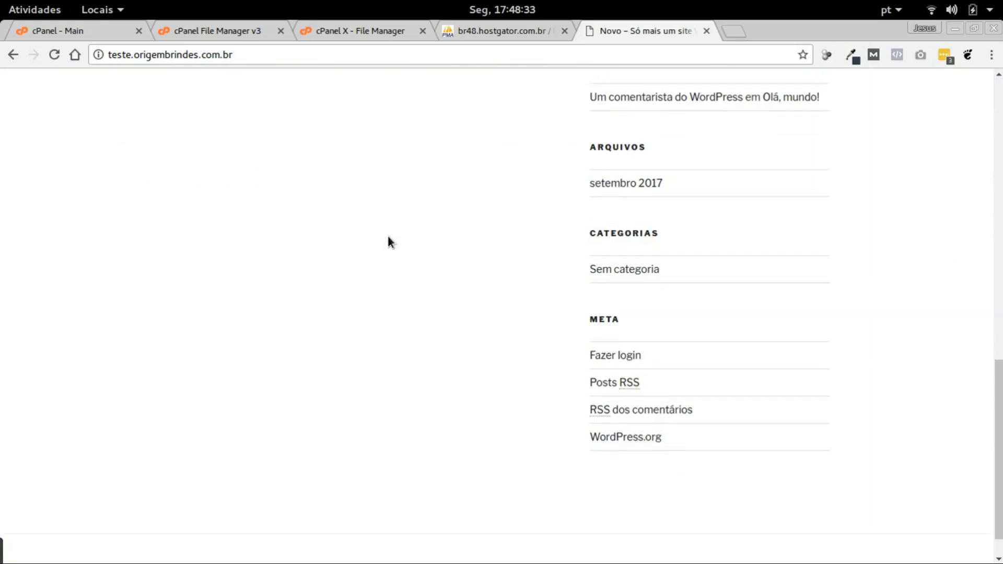
pyautogui.scroll(18, 389, 241)
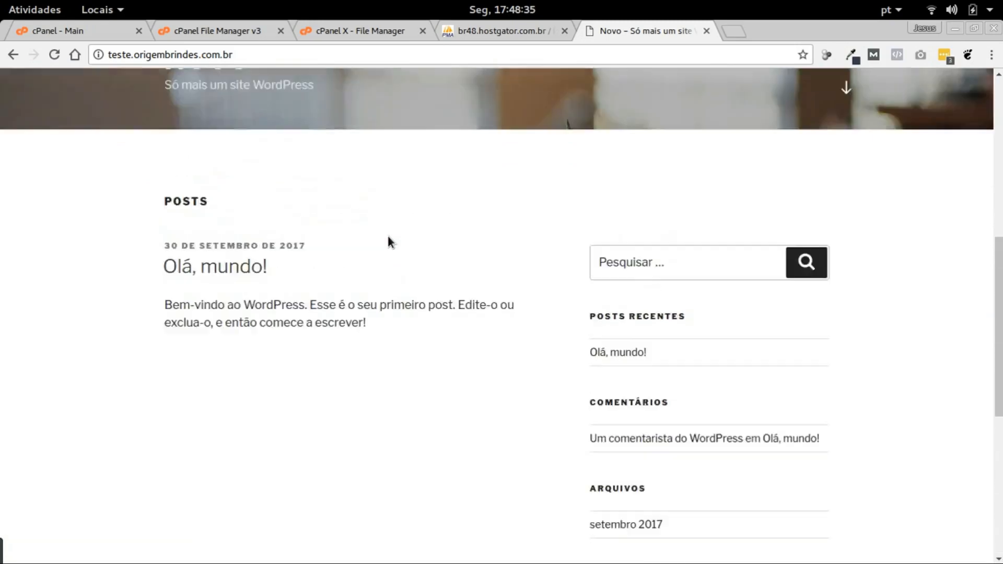